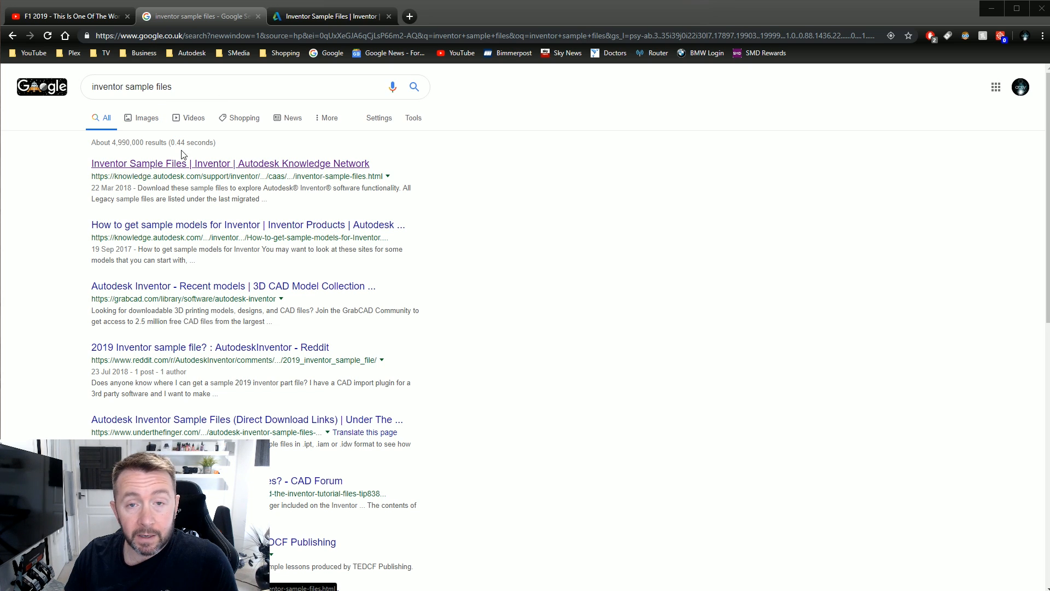
- Review the downloads listed on the Autodesk Inventor Sample Files page, and minimize the browser
click(331, 17)
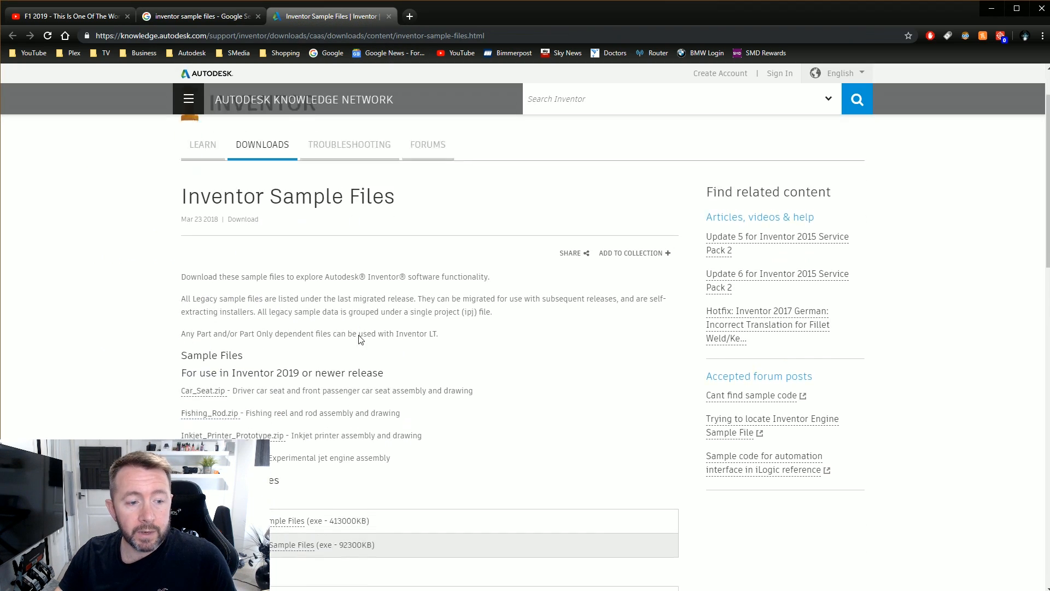
scroll(358, 330, down, 5)
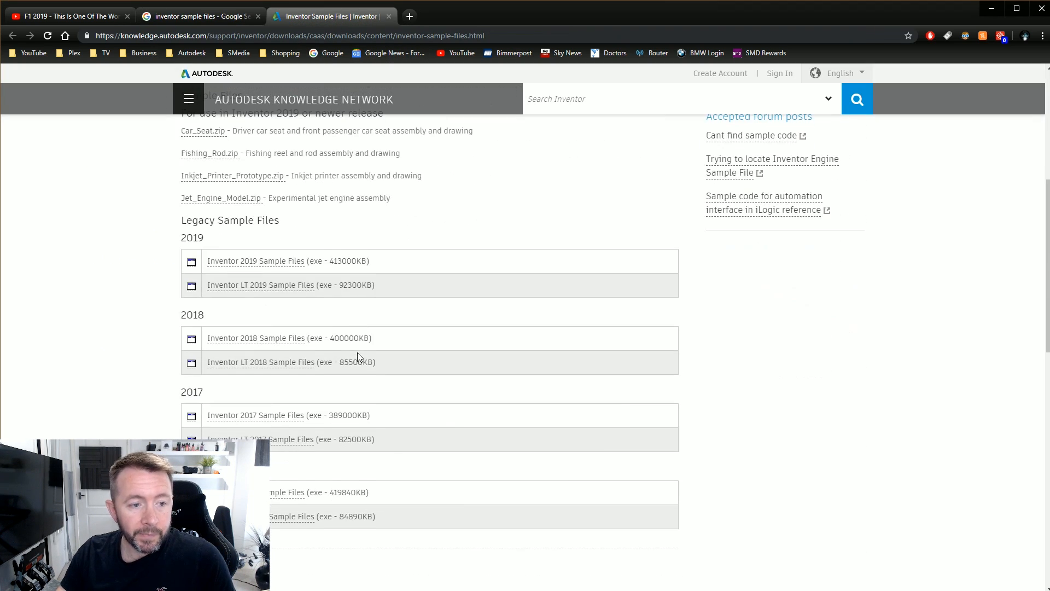
click(991, 9)
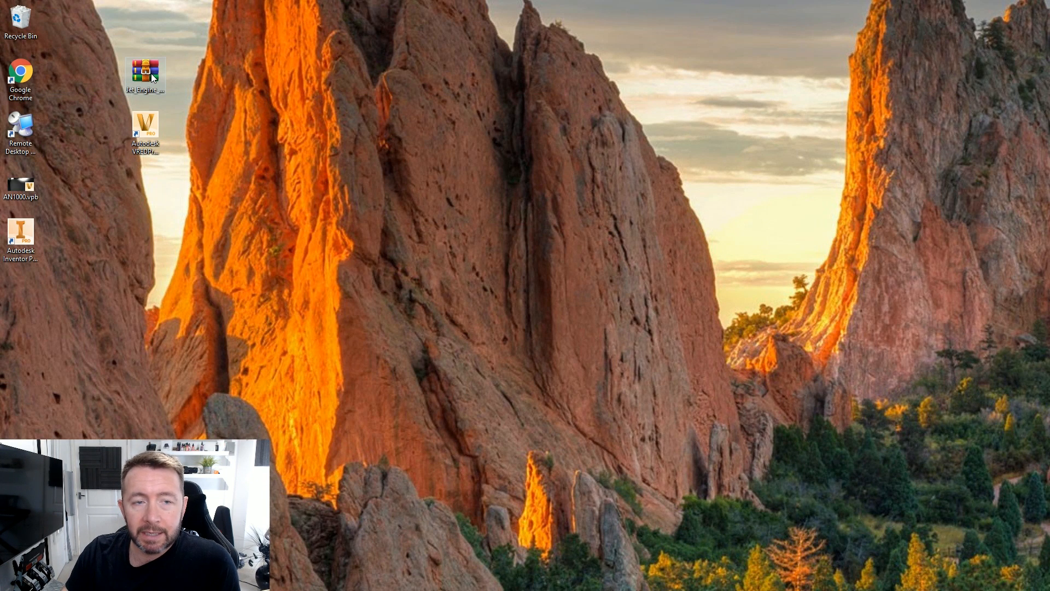
- Extract the jet engine archive into a Jet_Engine_Model folder on the desktop and place that folder beside the archive
drag(149, 67, 89, 73)
right_drag(90, 73, 92, 72)
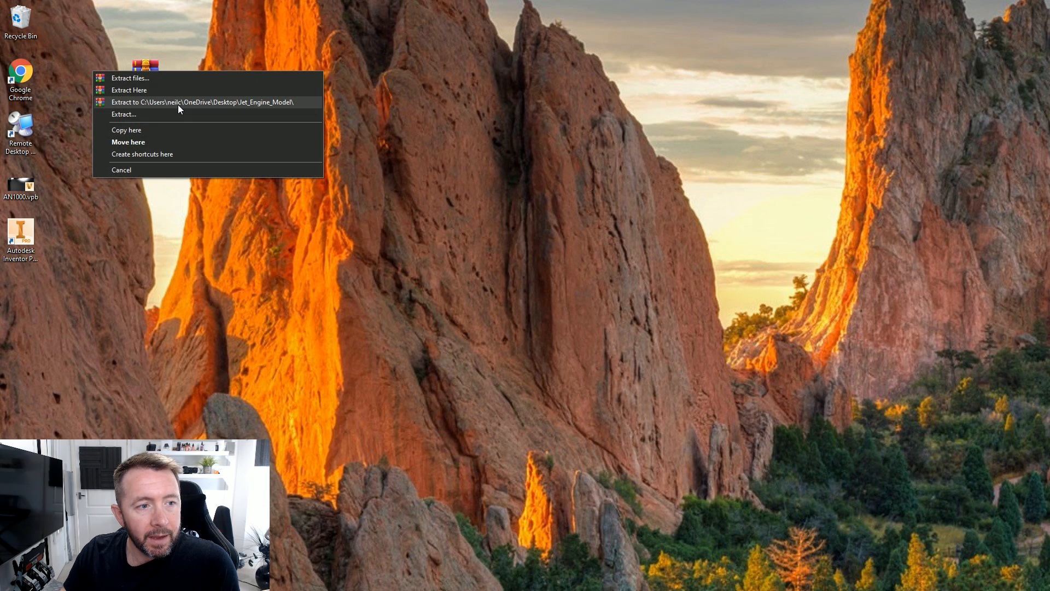
click(178, 104)
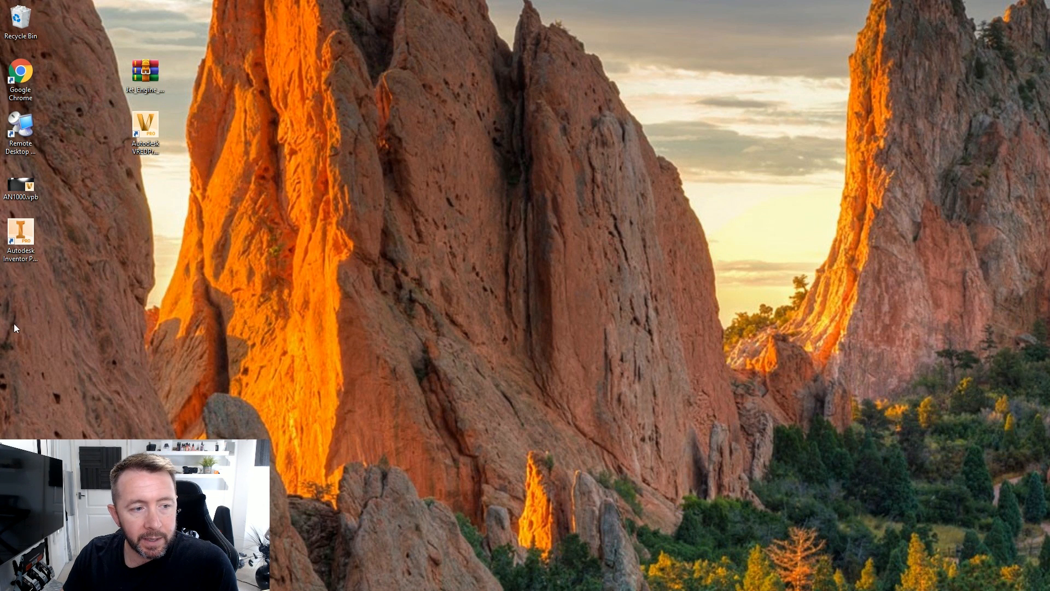
drag(28, 293, 207, 77)
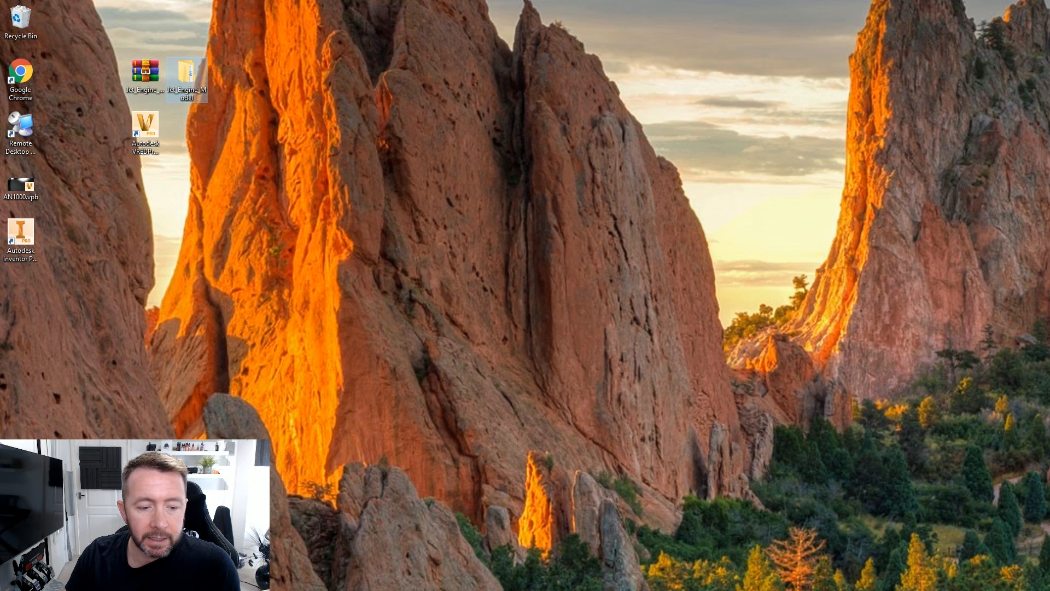
- Launch Autodesk VRED Professional and choose _Jet Engine Model.iam from the extracted model's Workspace folder for import
click(145, 134)
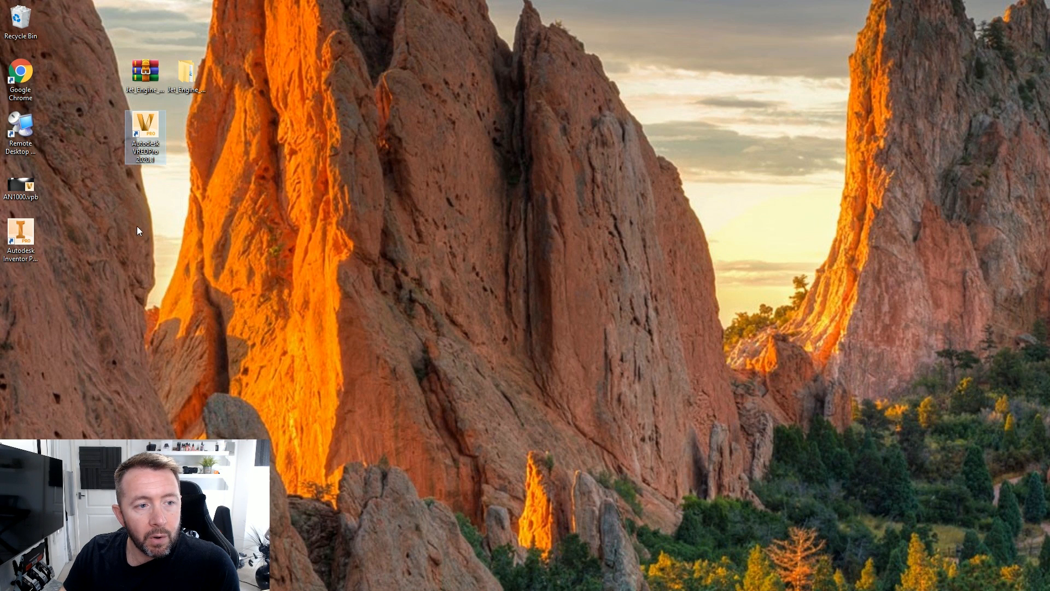
double_click(148, 126)
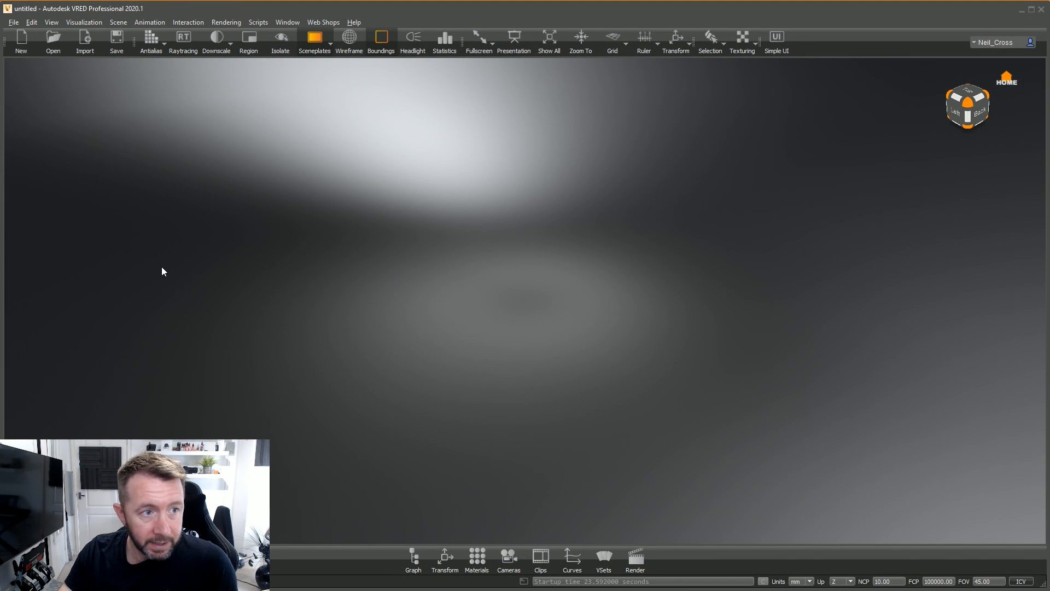
click(86, 50)
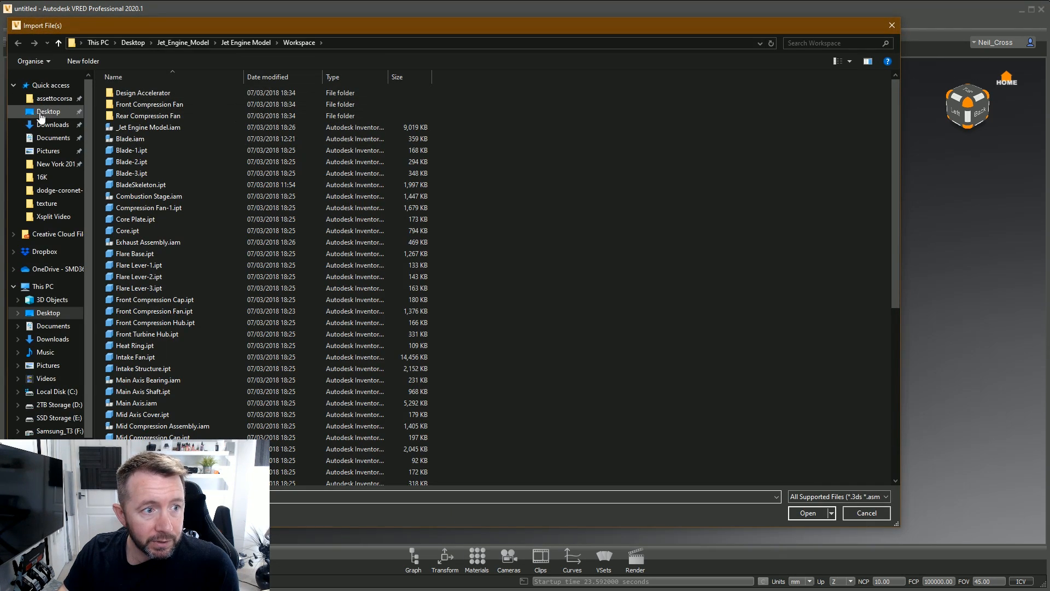
click(48, 111)
double_click(127, 111)
double_click(136, 93)
double_click(140, 105)
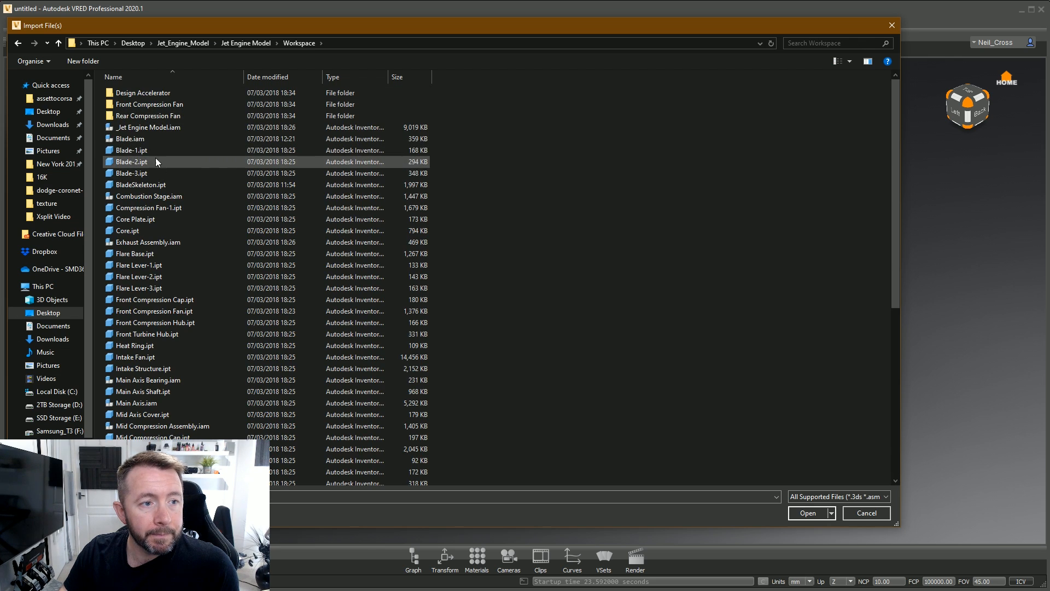
double_click(140, 129)
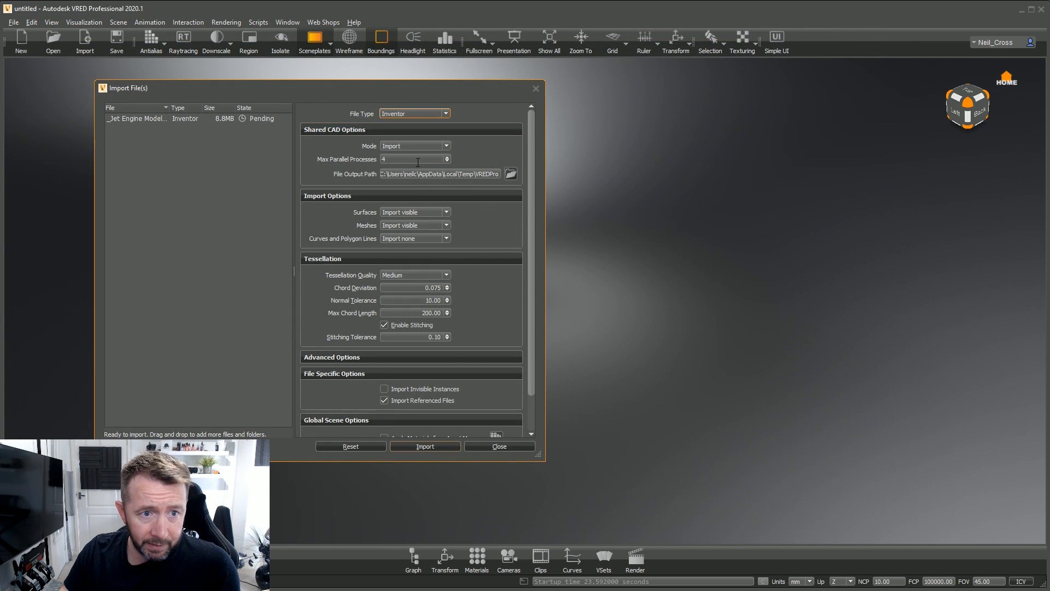
- Set the tessellation quality to High and import the jet engine assembly
click(398, 276)
click(402, 300)
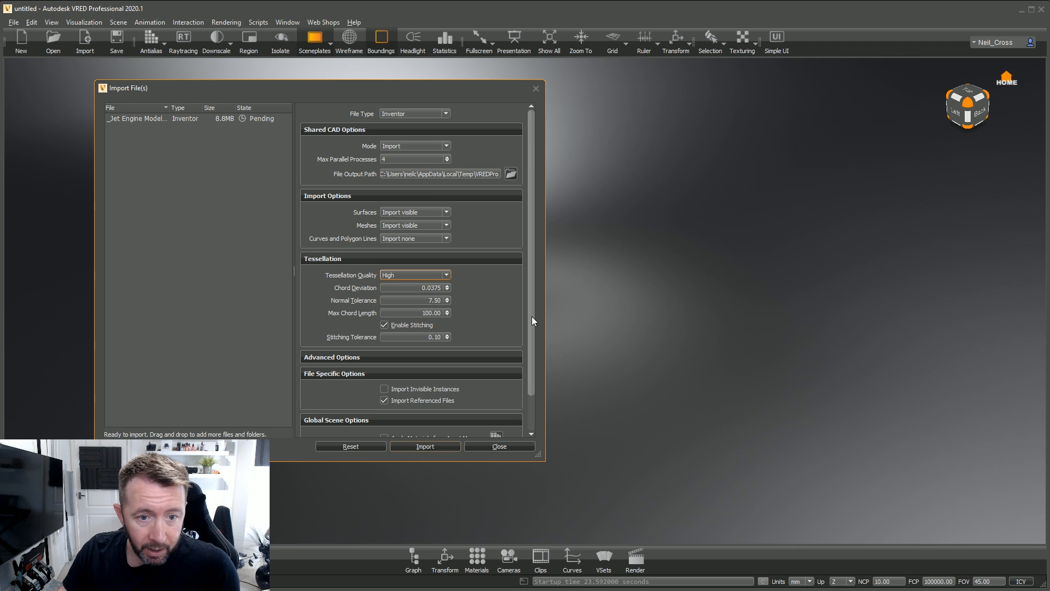
drag(532, 316, 532, 394)
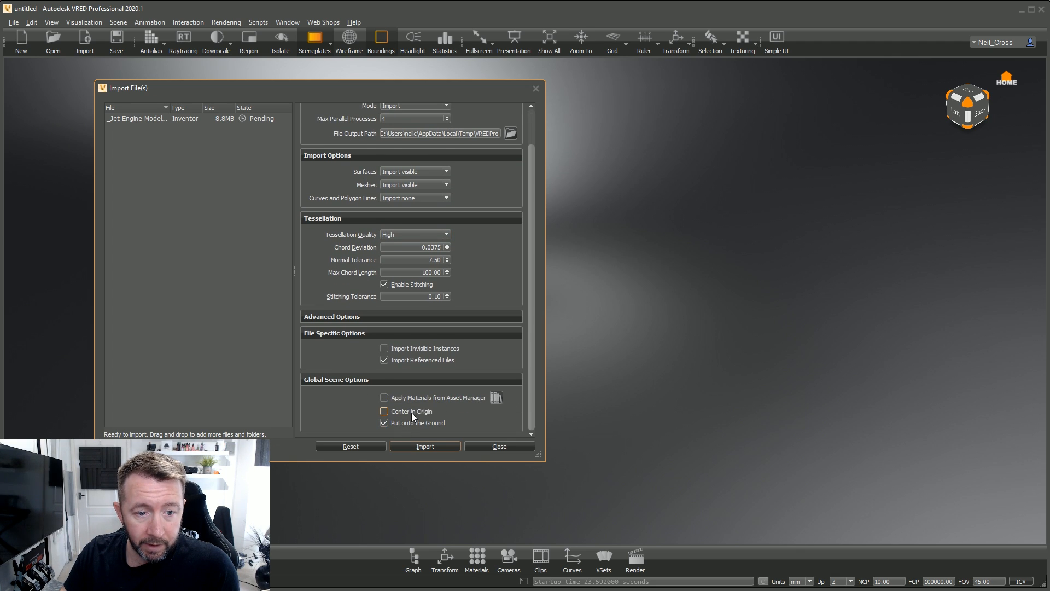
click(425, 446)
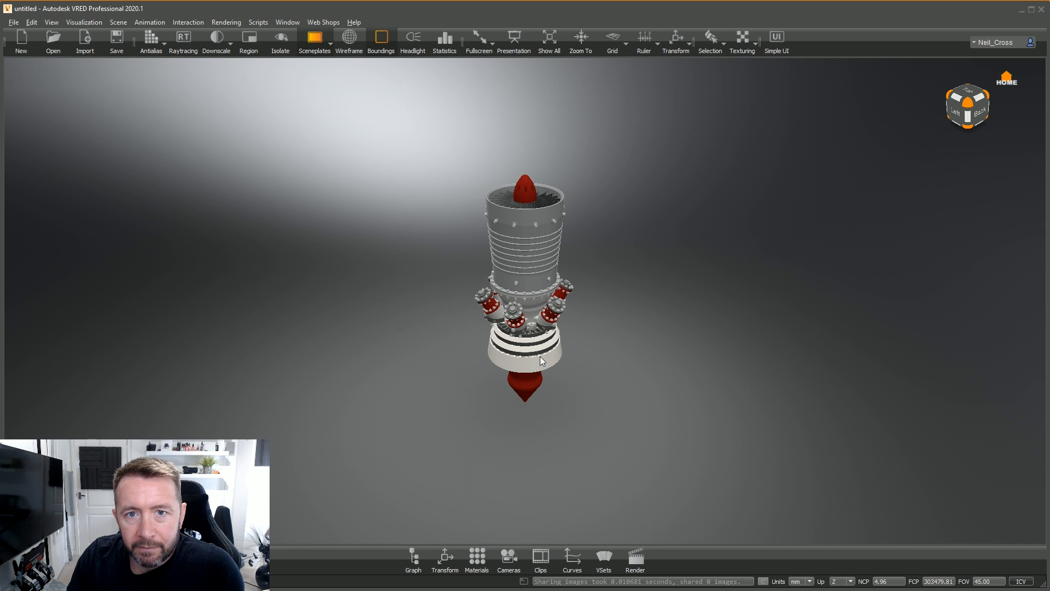
- Rotate the whole jet engine model 90 degrees about X and put it onto the ground
drag(619, 385, 637, 321)
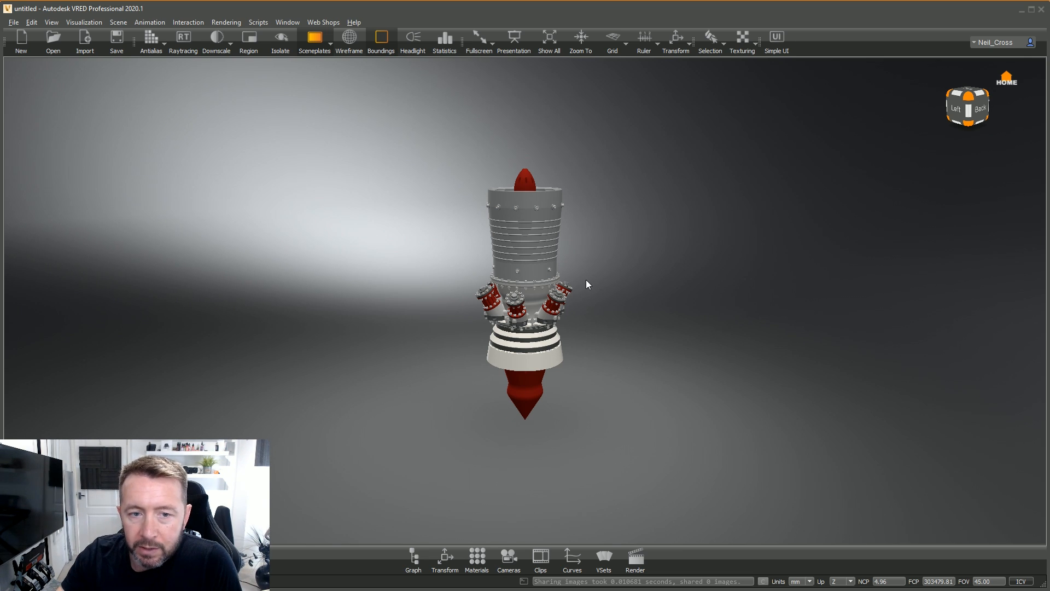
drag(616, 212, 596, 284)
scroll(523, 254, up, 5)
scroll(530, 254, down, 5)
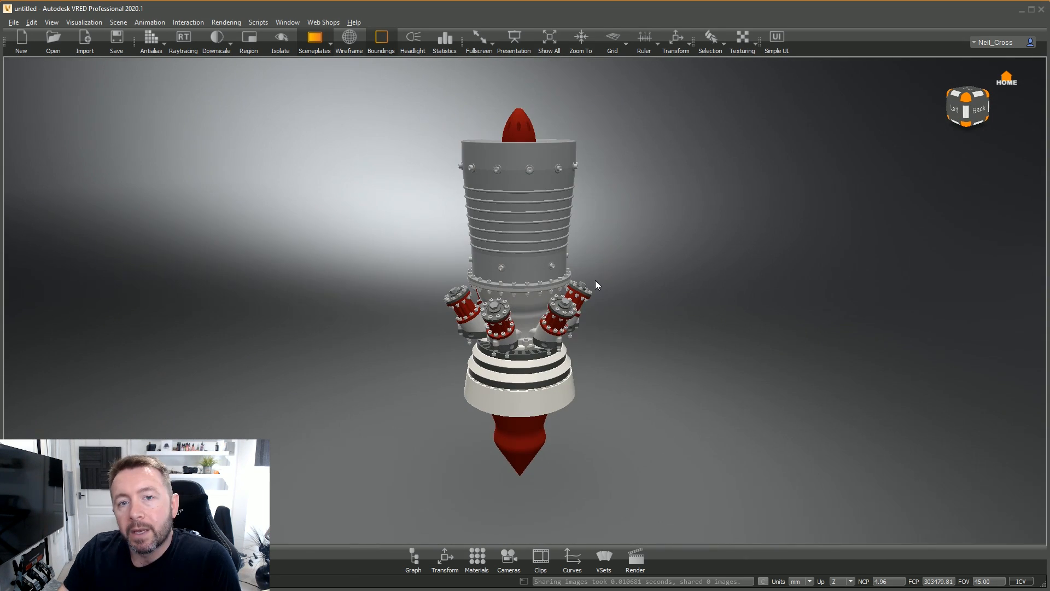
scroll(596, 283, down, 2)
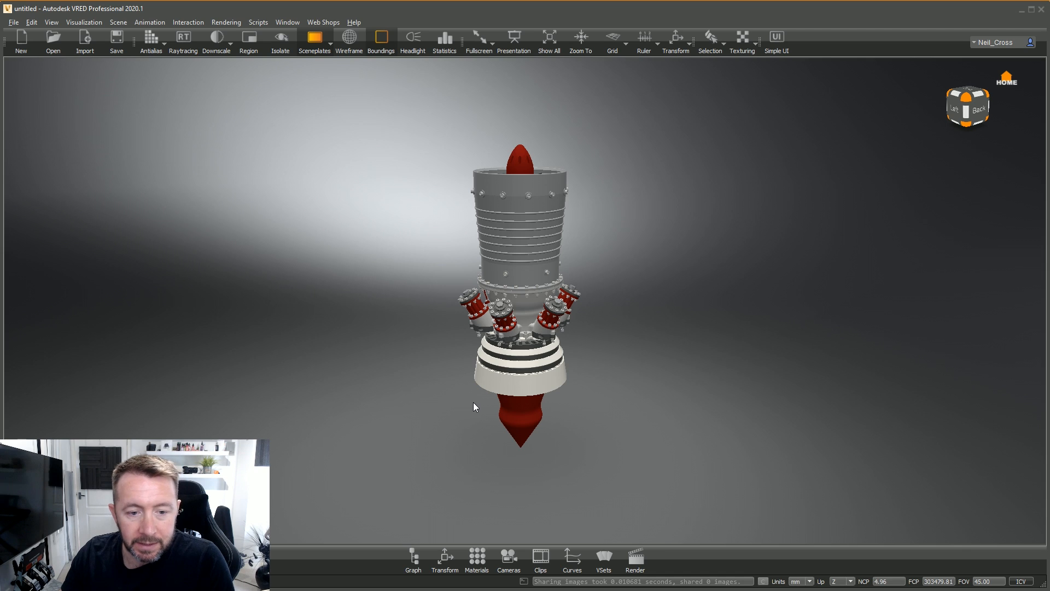
click(411, 569)
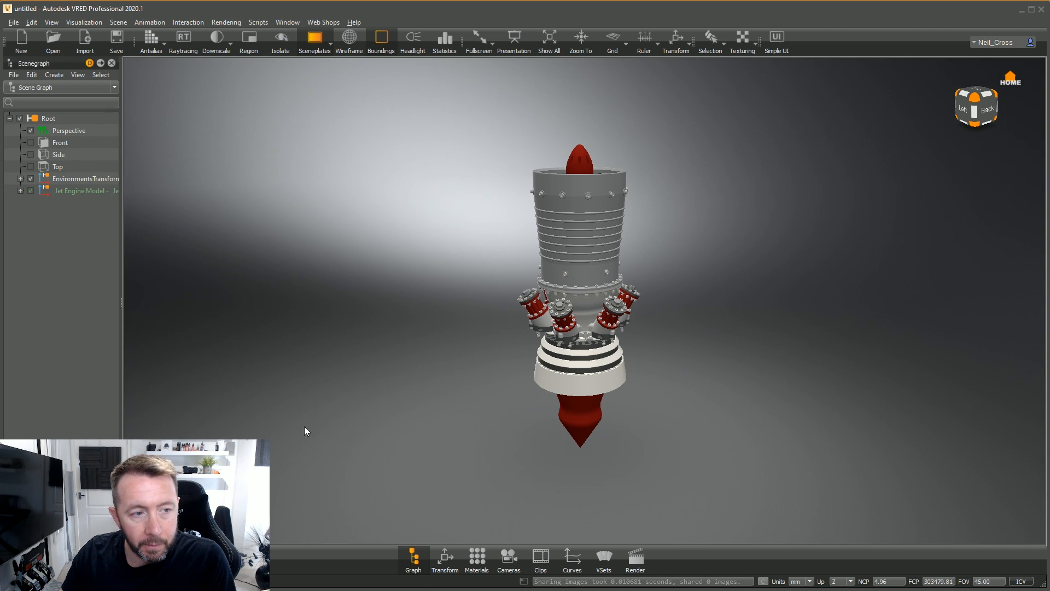
click(75, 193)
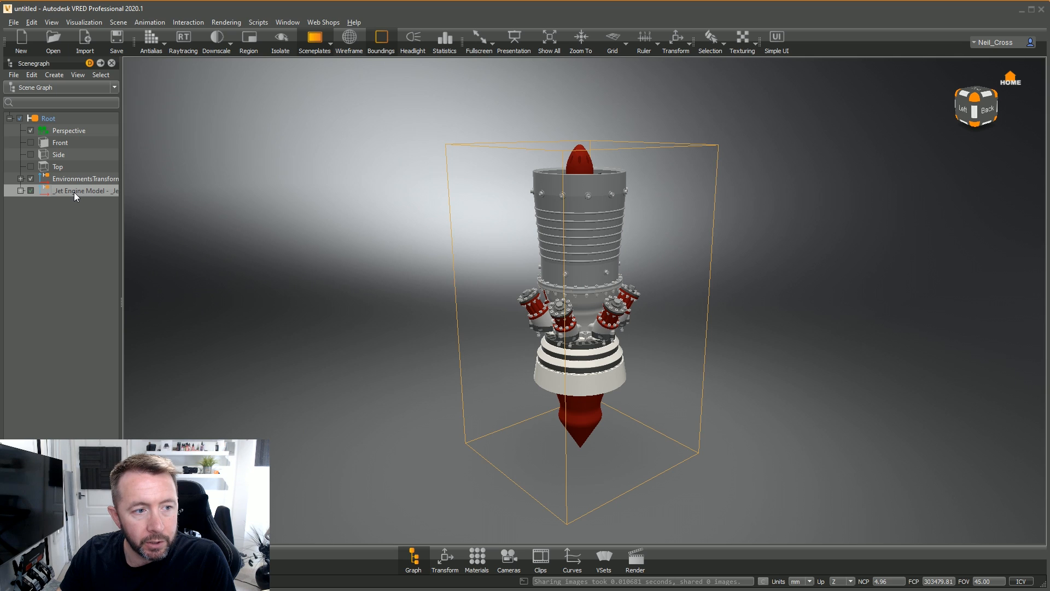
click(446, 563)
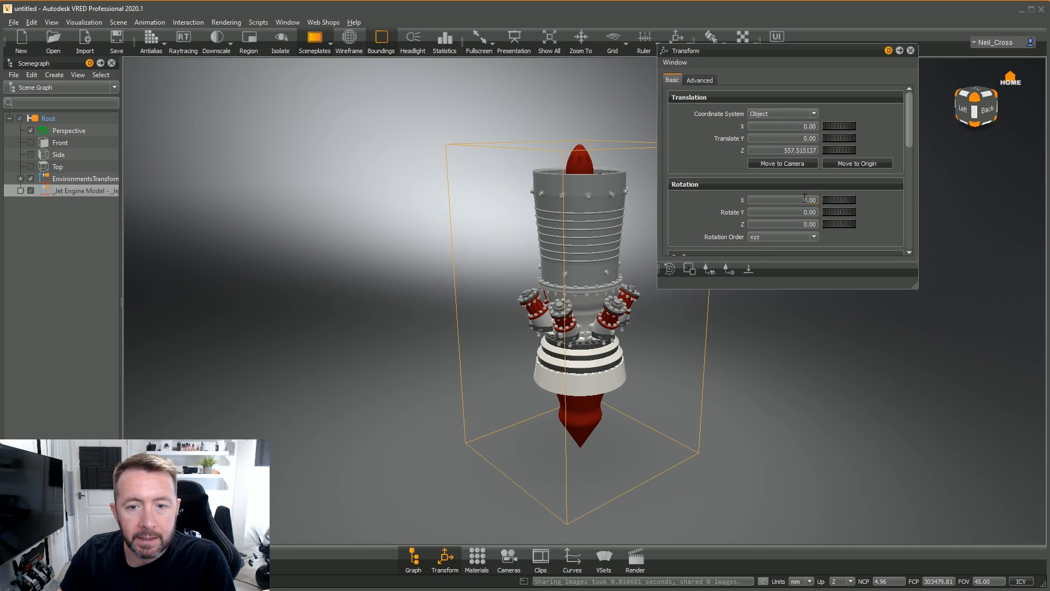
click(787, 200)
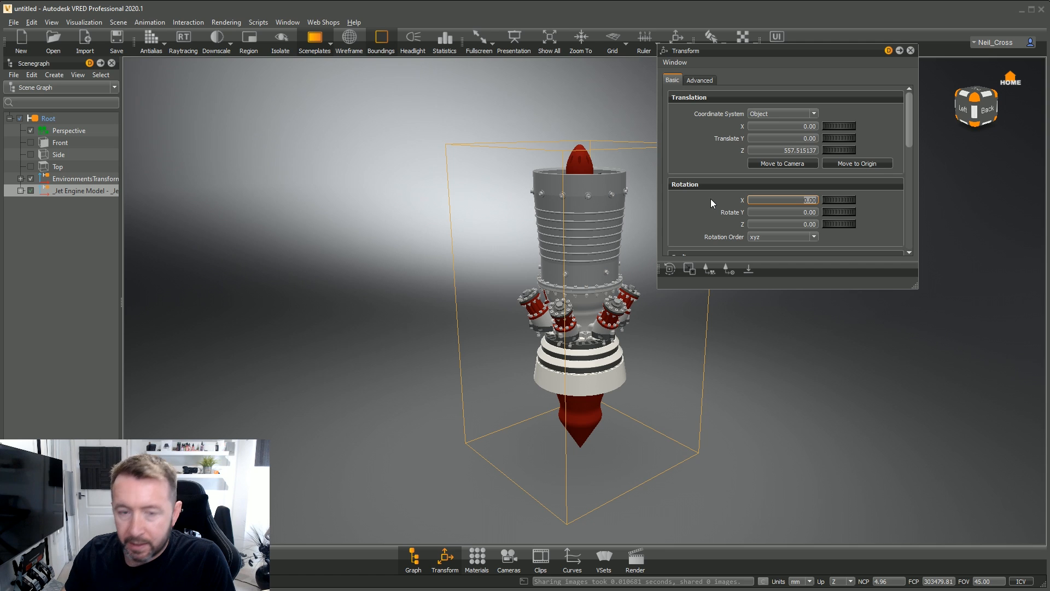
text(90)
key(Return)
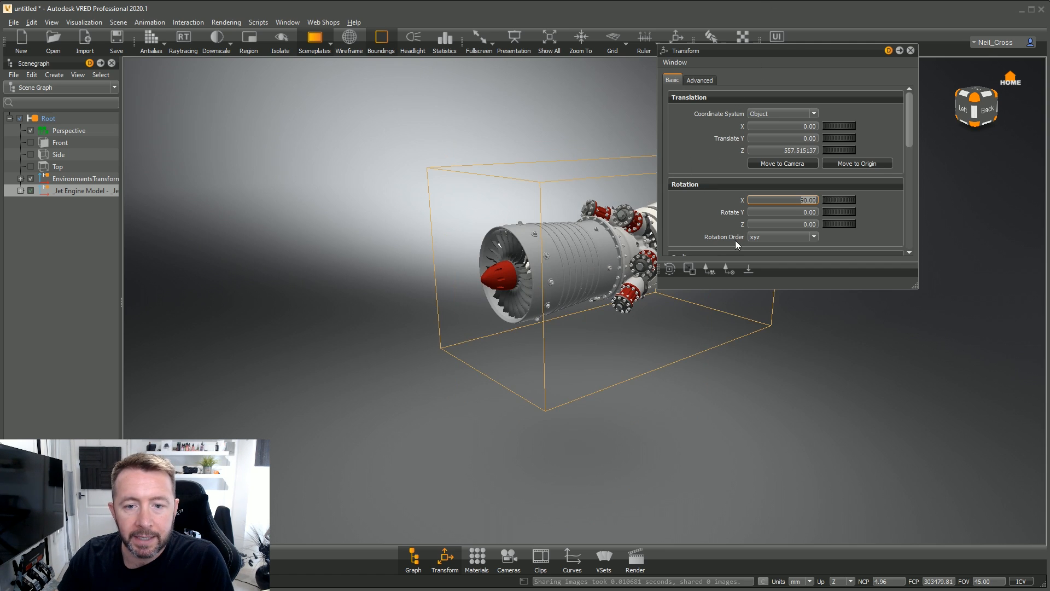
click(749, 268)
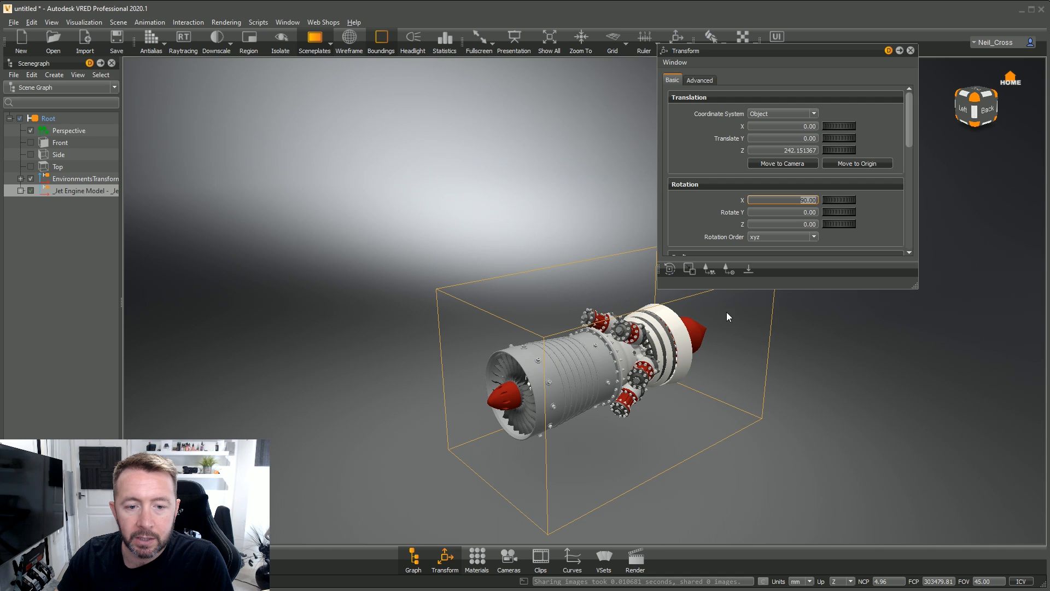
- Show the hidden components of the whole jet engine model
drag(651, 409, 622, 272)
drag(620, 303, 607, 365)
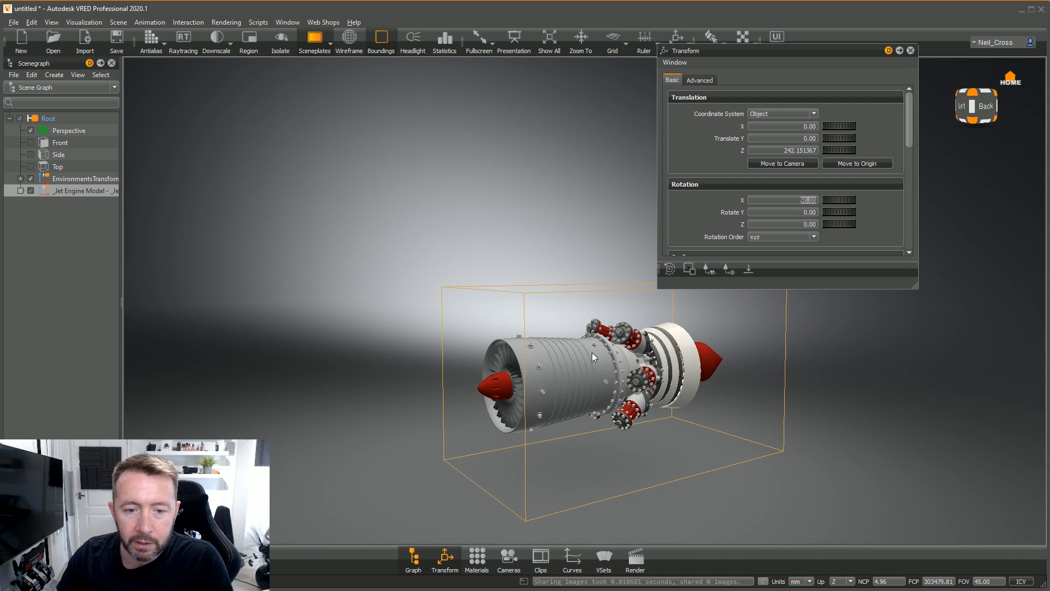
right_click(81, 192)
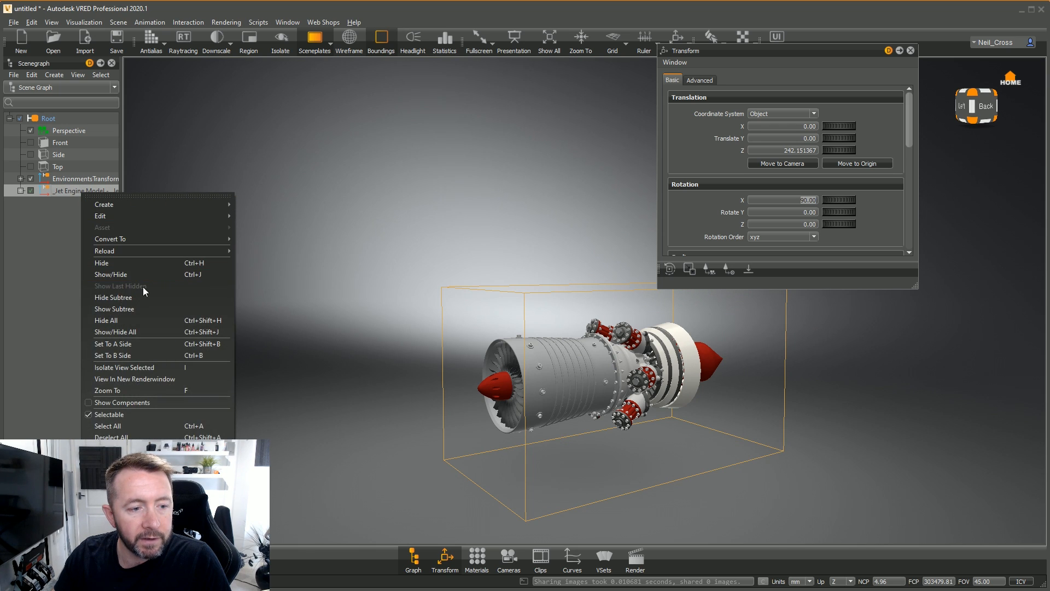
click(145, 331)
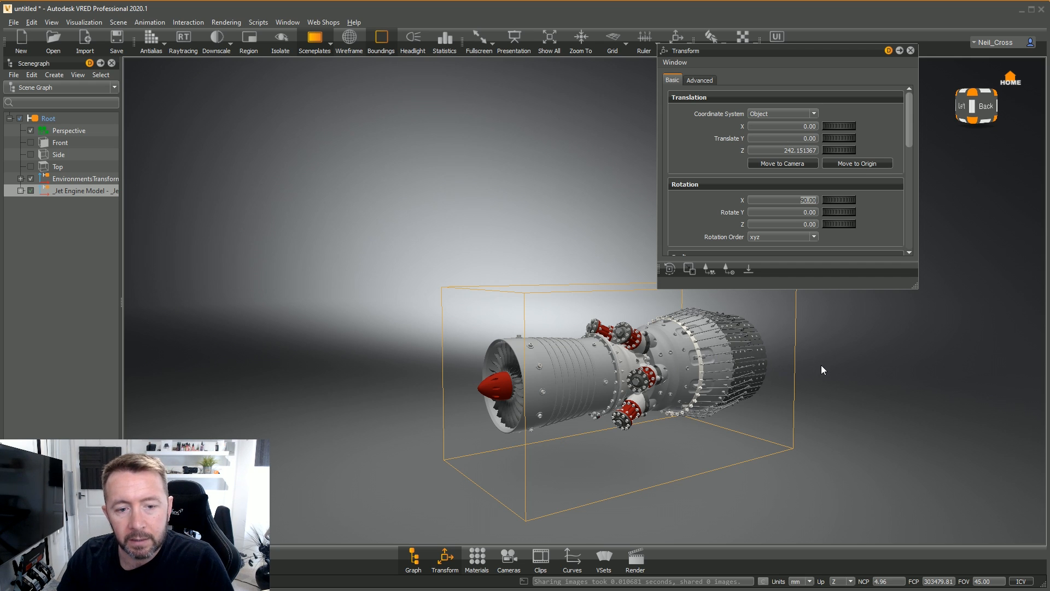
- Display the ruler and scale the jet engine model uniformly by a factor of 10
click(642, 45)
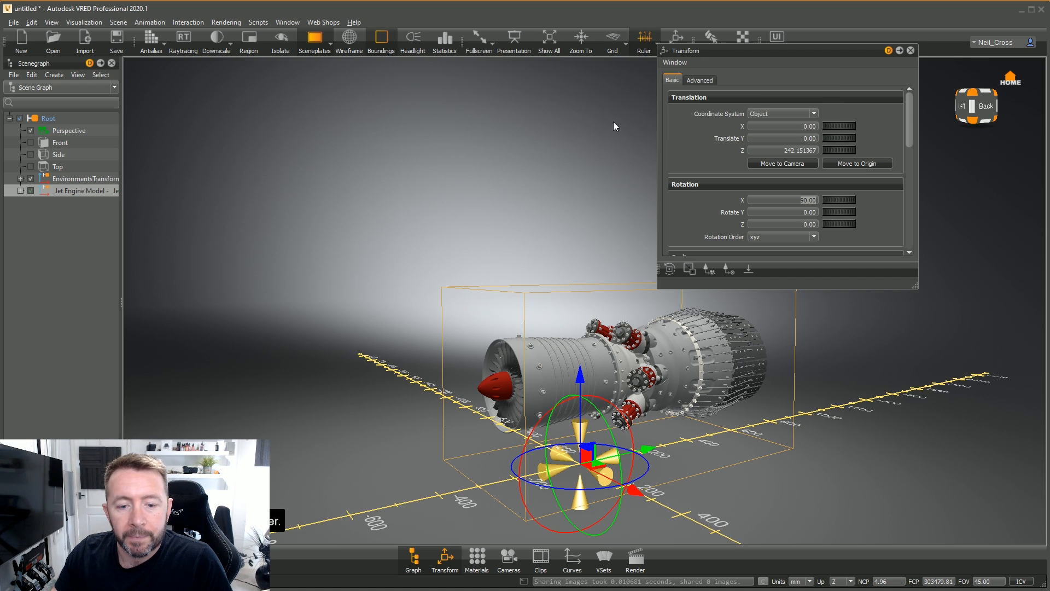
drag(546, 337, 581, 488)
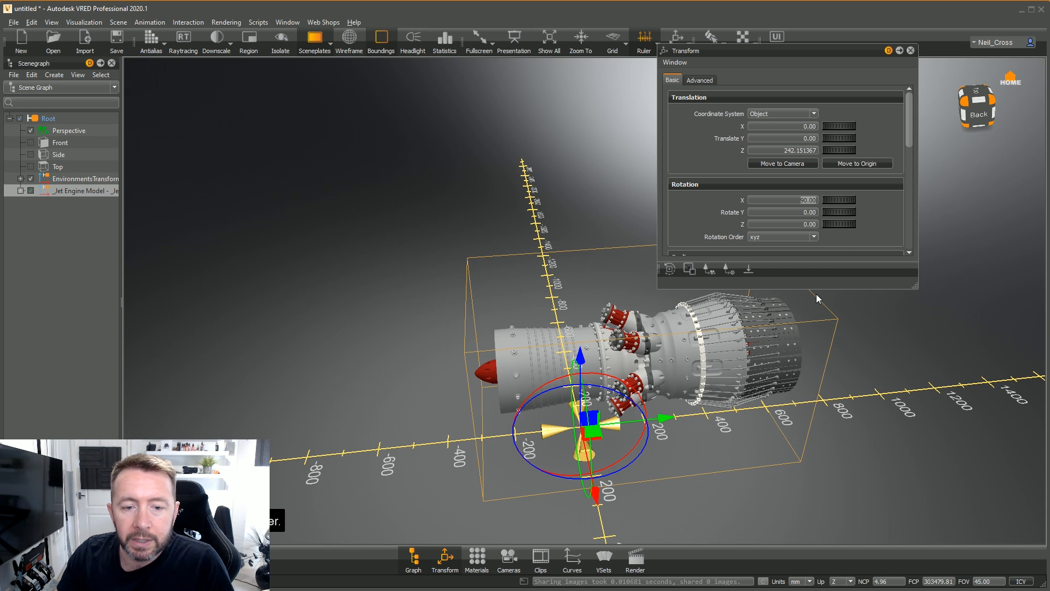
drag(911, 125, 913, 153)
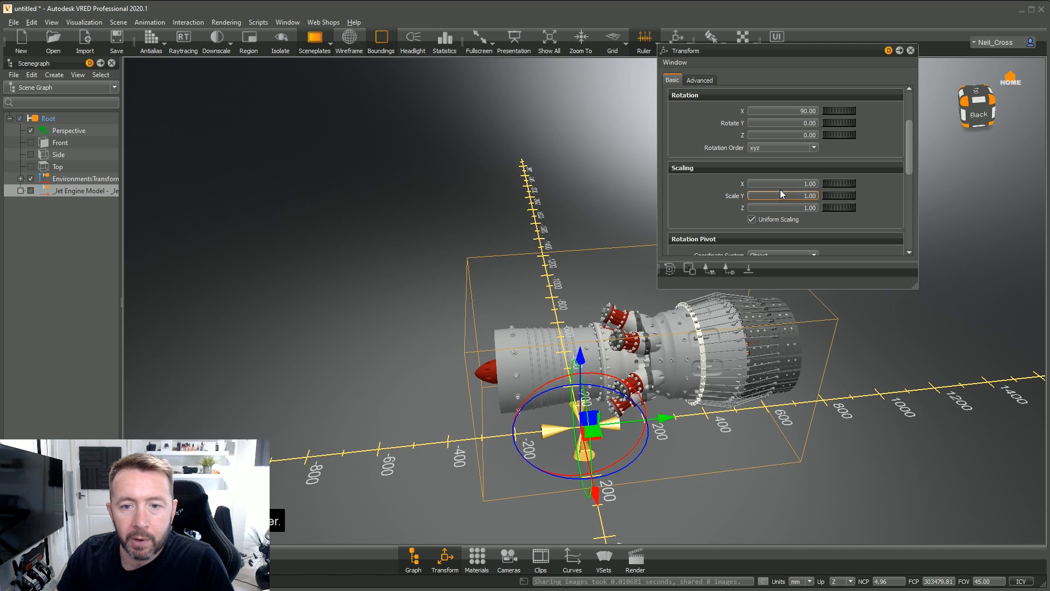
text(10)
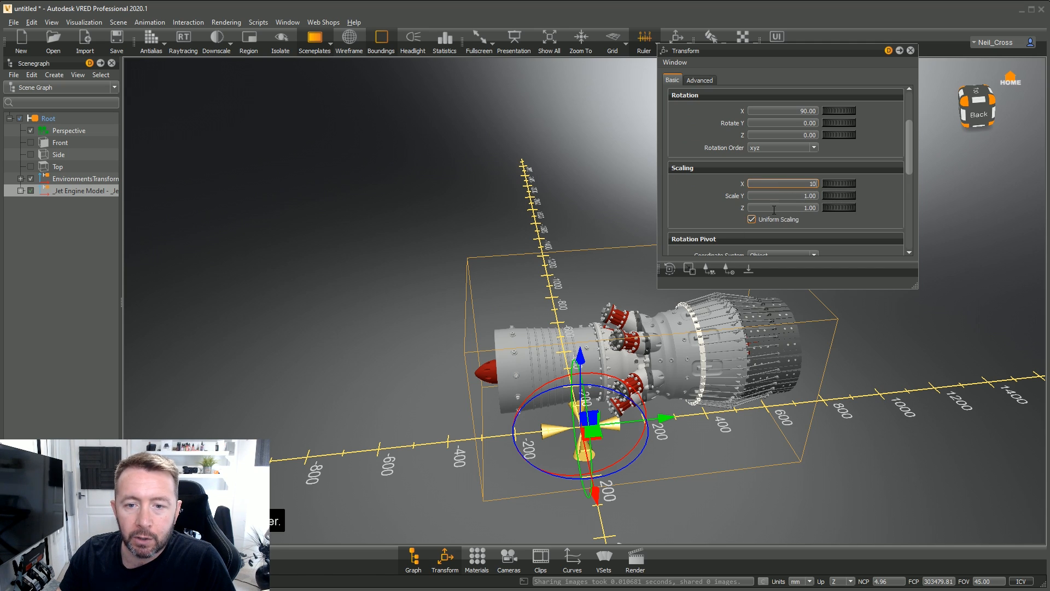
key(Return)
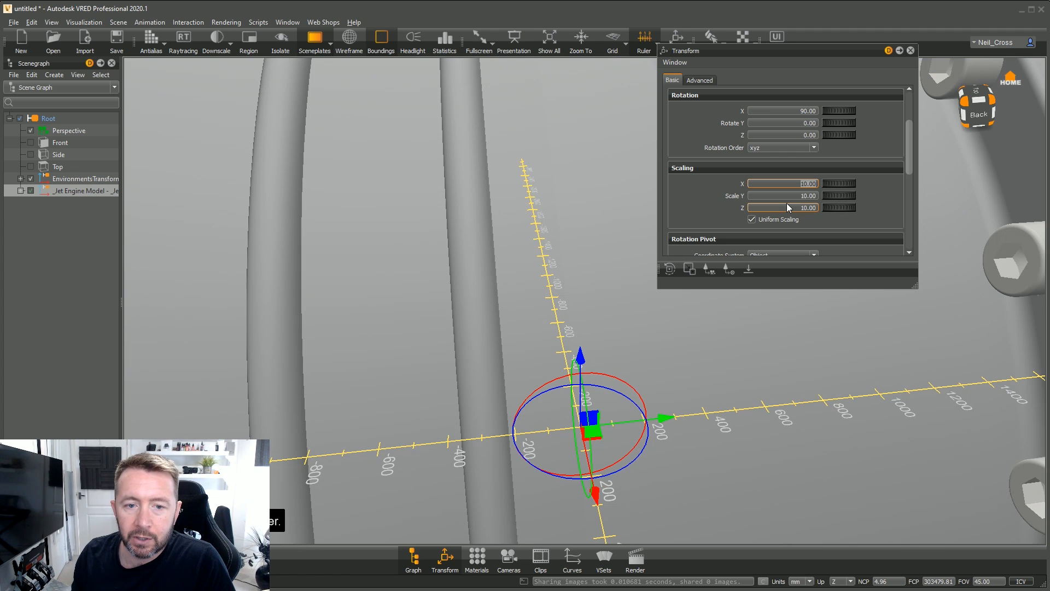
scroll(608, 376, down, 10)
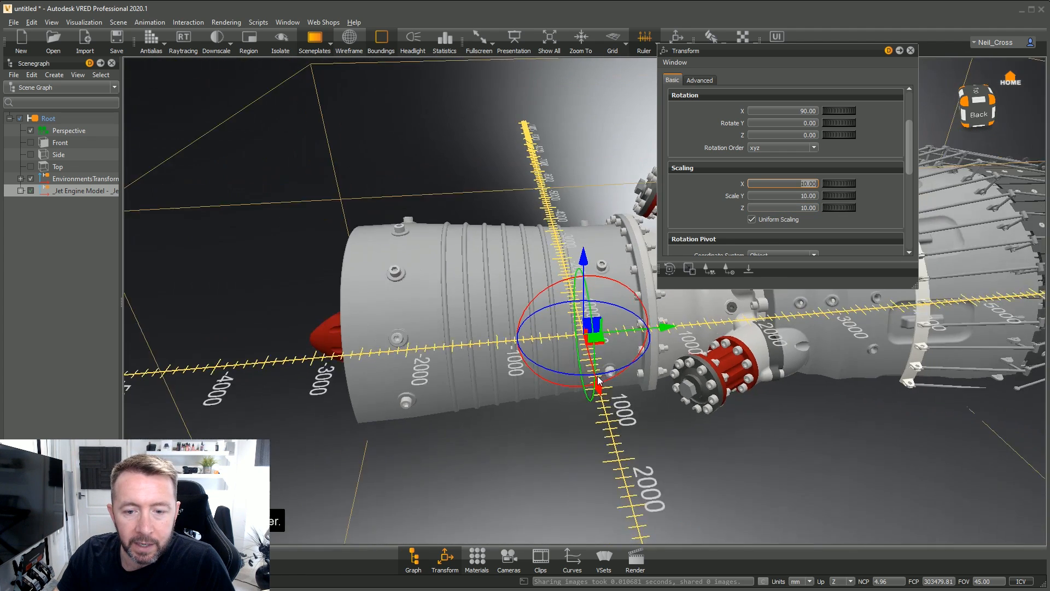
scroll(595, 384, down, 3)
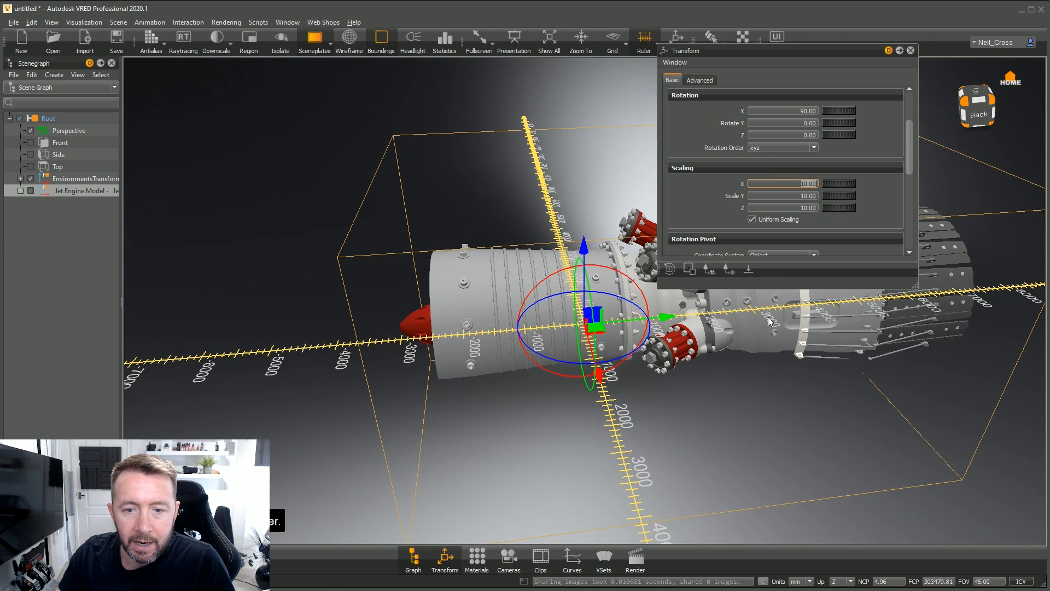
- Put the enlarged jet engine model back onto the ground and clear the selection
click(754, 273)
drag(641, 366, 780, 315)
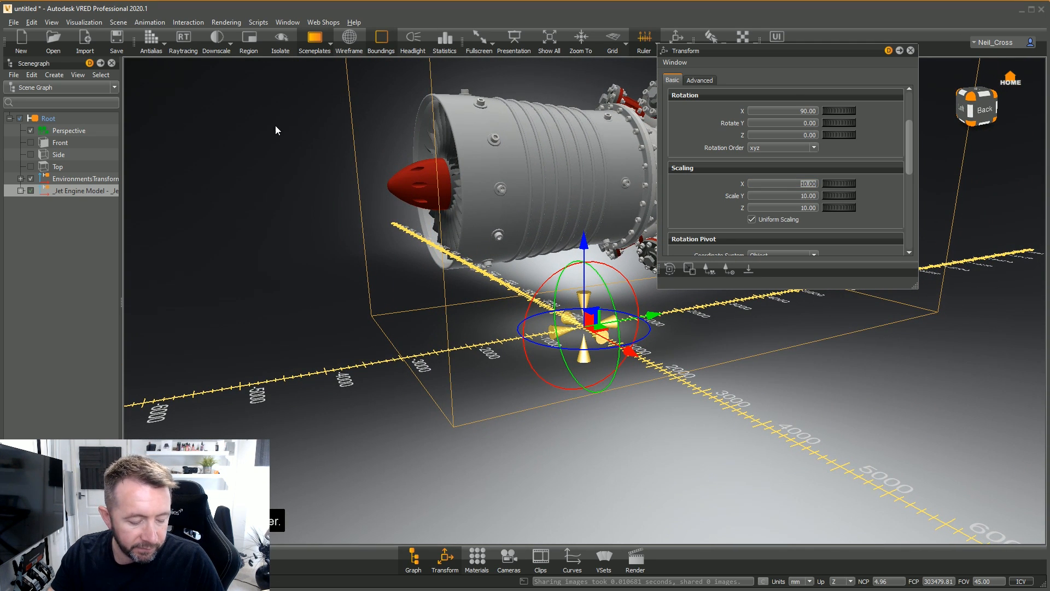
click(268, 149)
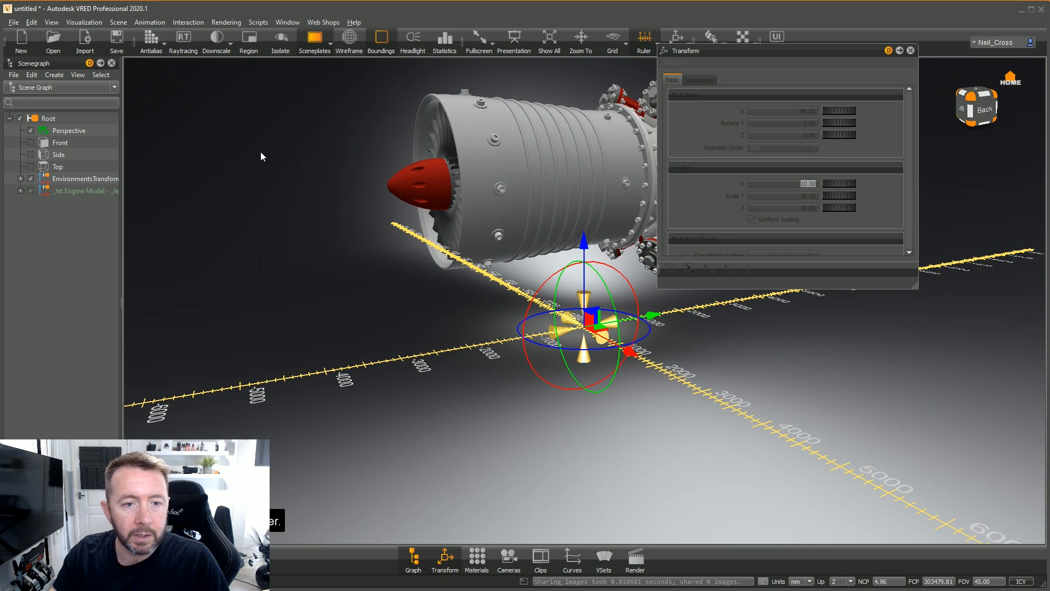
- Hide the ruler and close the transform settings, leaving the whole jet engine in view
click(643, 39)
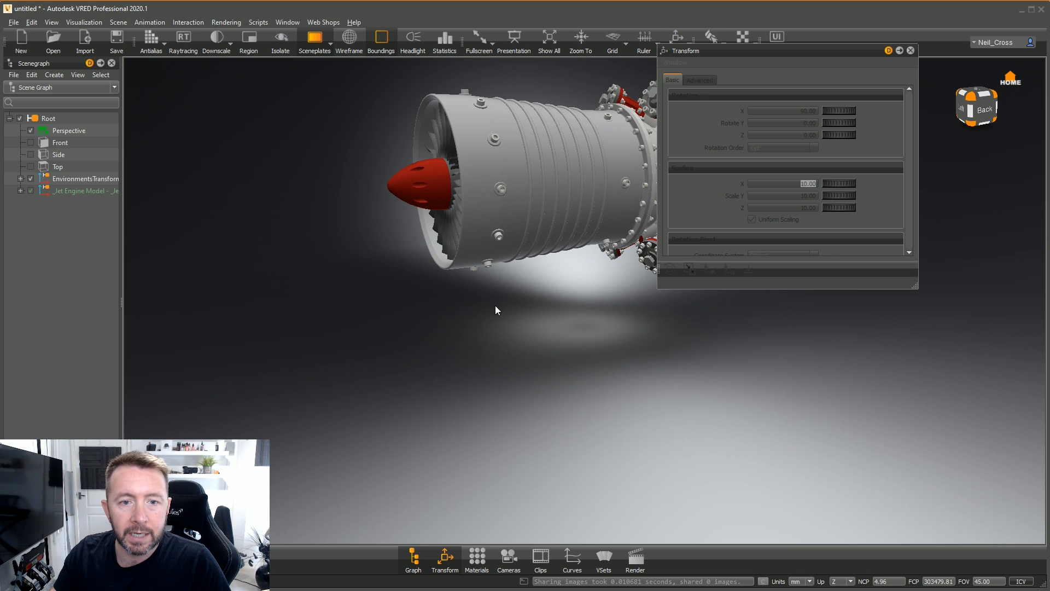
click(911, 50)
middle_drag(774, 186, 760, 263)
drag(759, 262, 957, 258)
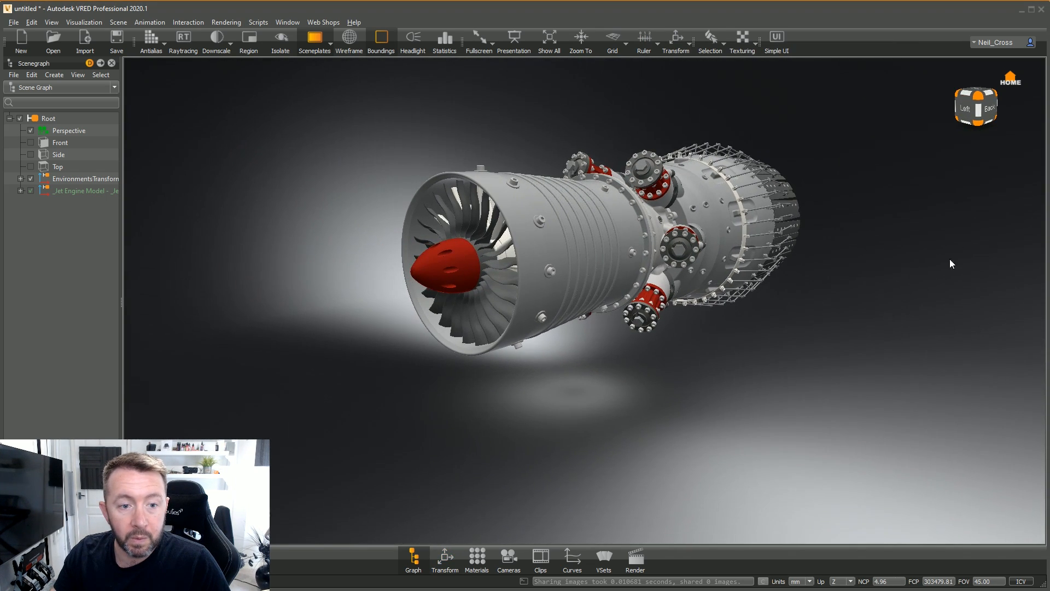
drag(807, 259, 737, 250)
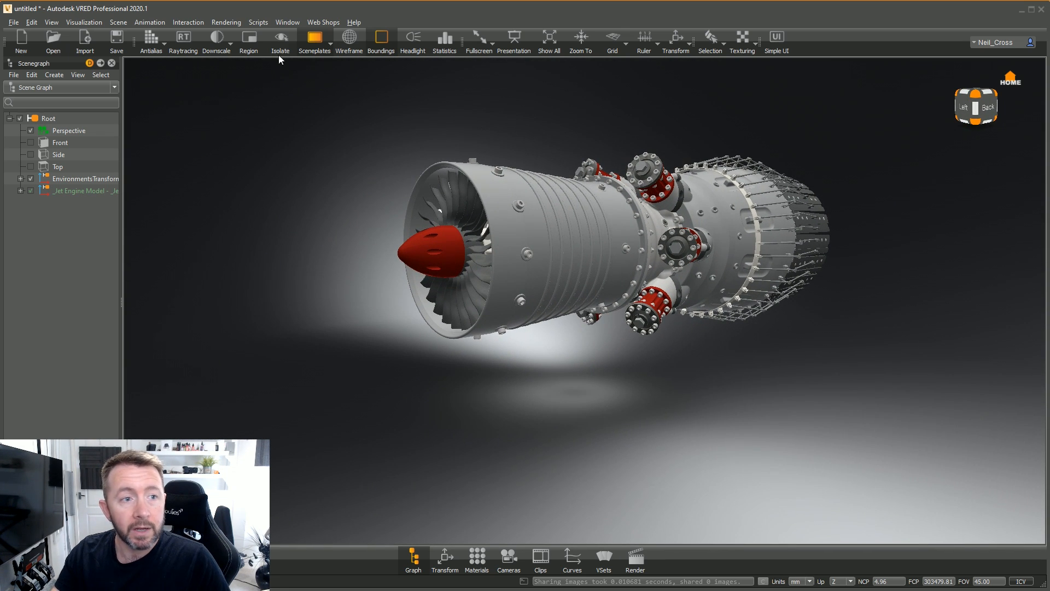
- Switch the display output from the standard display to the Oculus Rift headset to view the full engine in VR
click(49, 22)
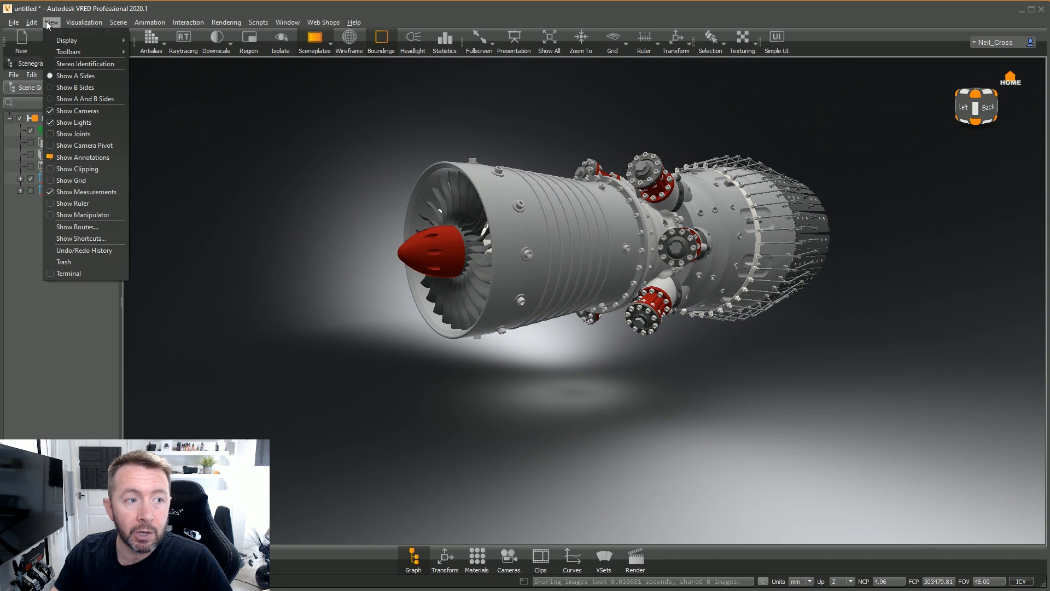
mouse_move(74, 44)
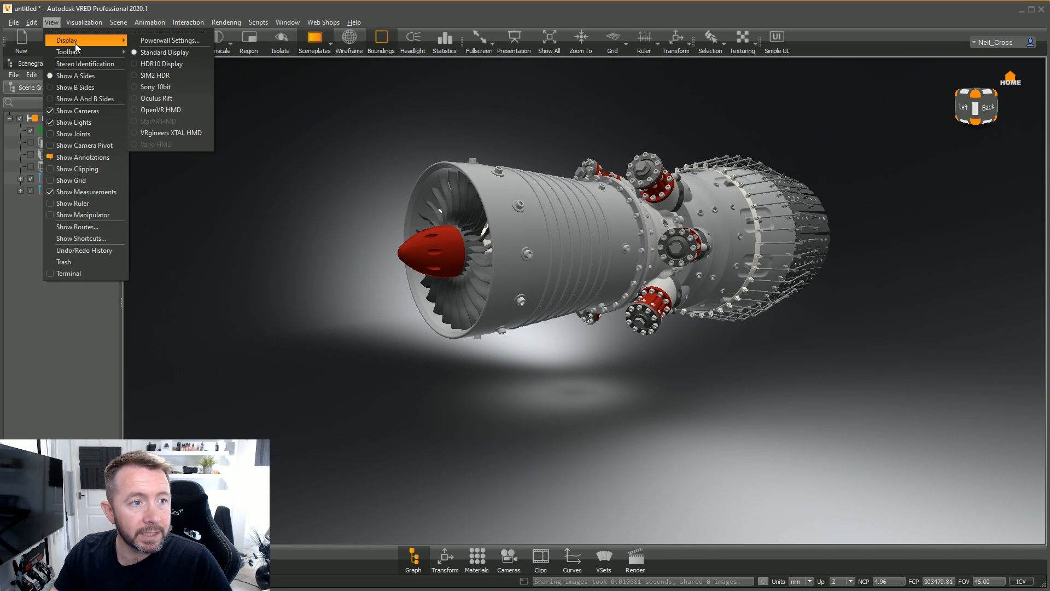
click(187, 97)
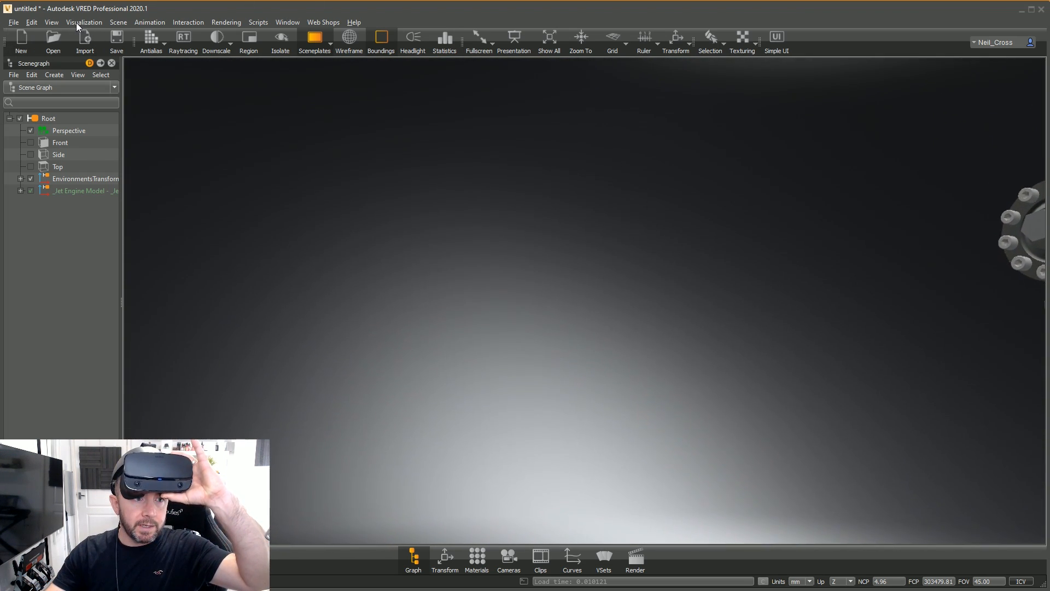
- Set the realtime antialiasing quality to High for the VR view
click(80, 23)
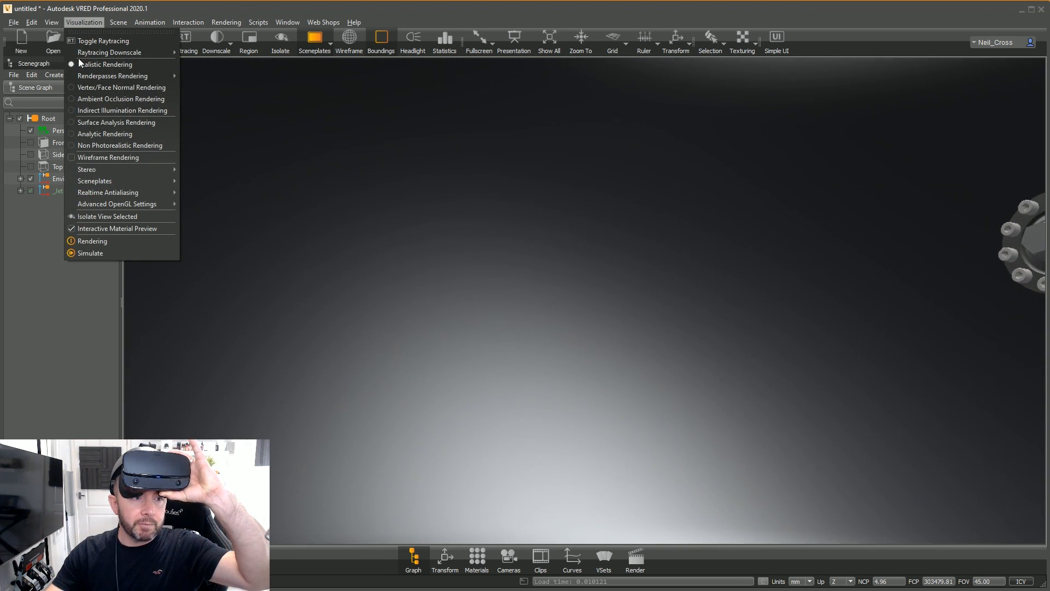
mouse_move(96, 194)
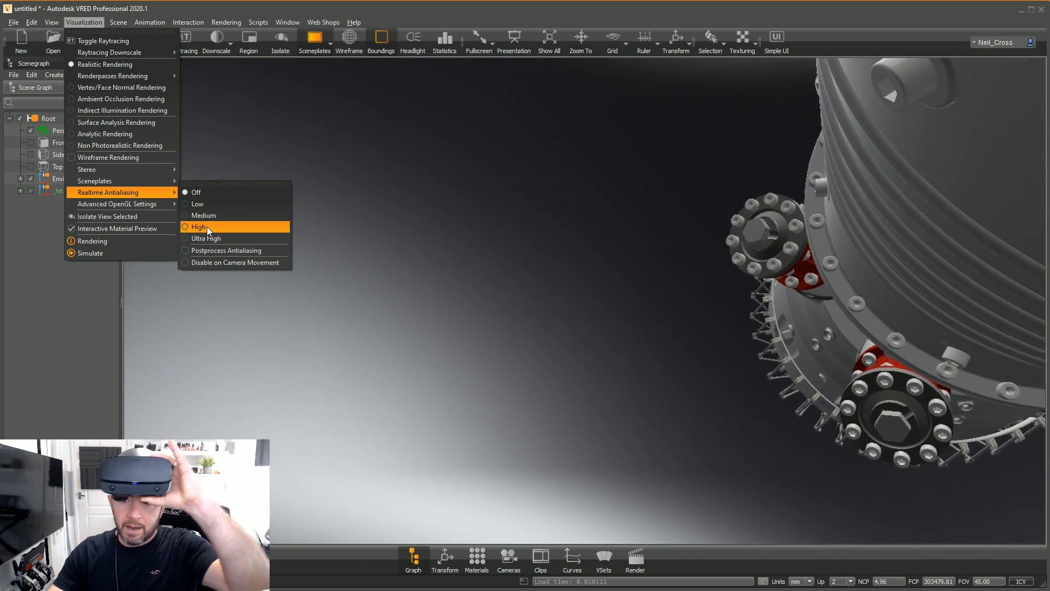
click(206, 226)
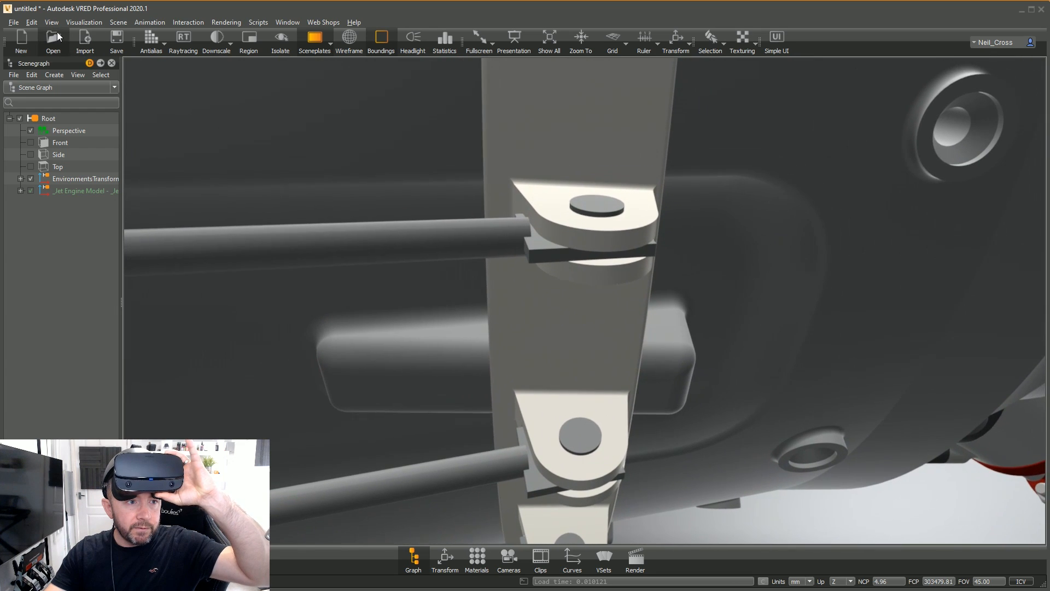
- Return the display output to Standard Display
click(52, 22)
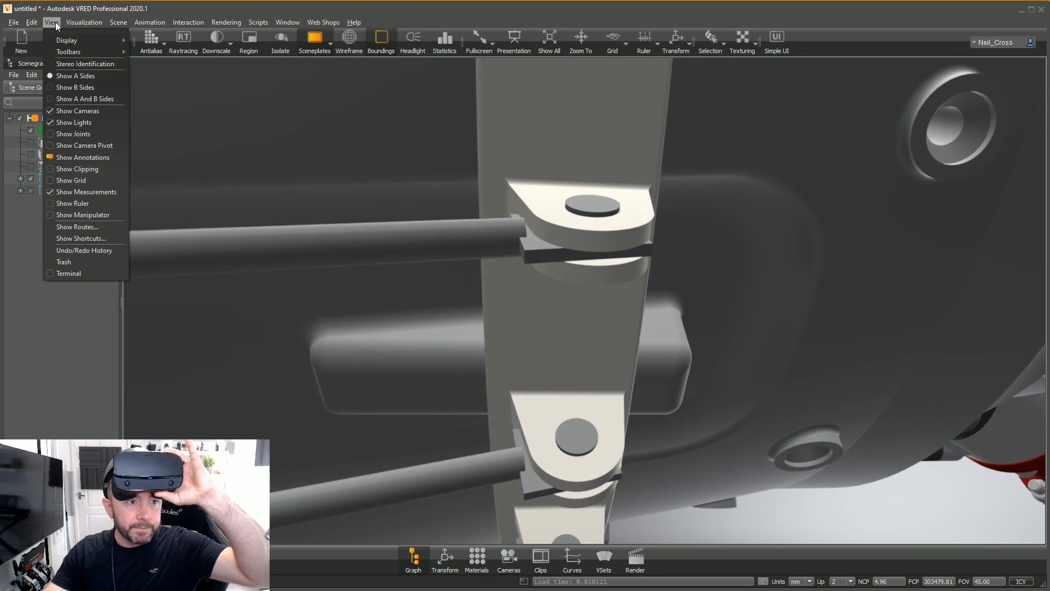
mouse_move(103, 41)
click(180, 54)
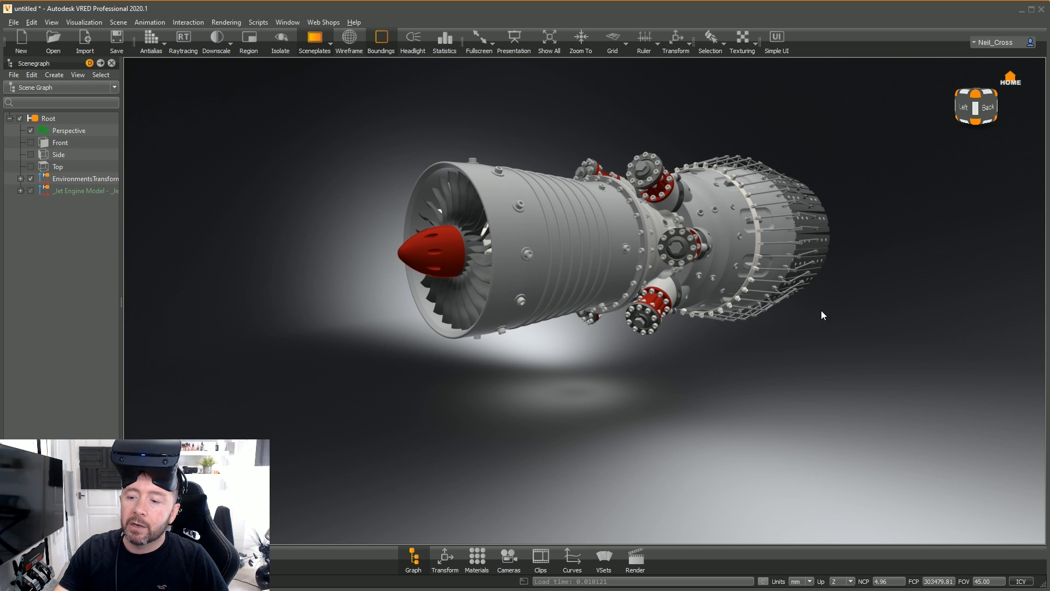
- Enable clipping on the scene to cut through the front section of the jet engine
click(190, 22)
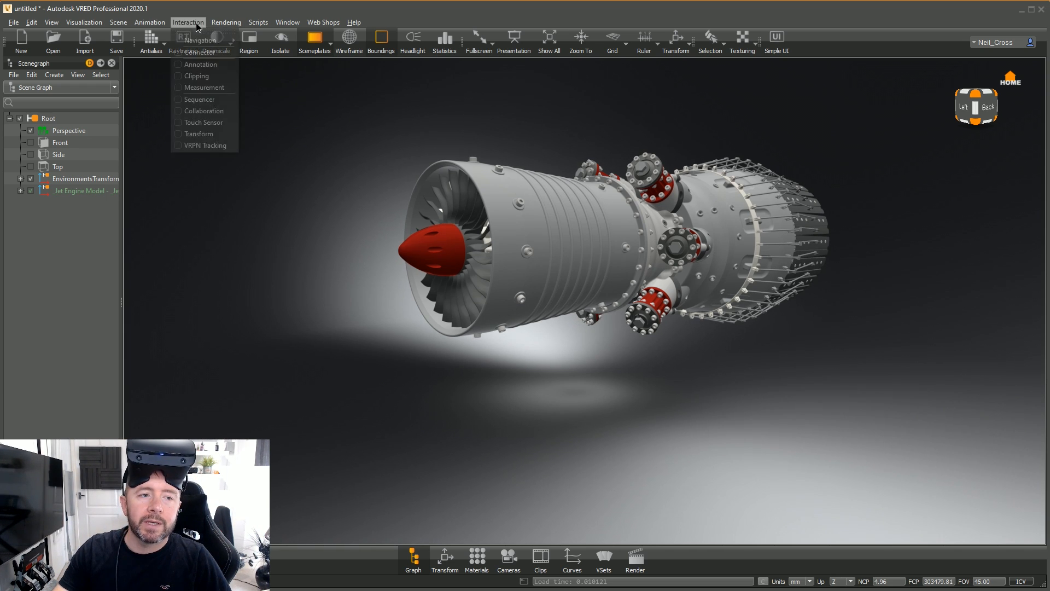
click(200, 76)
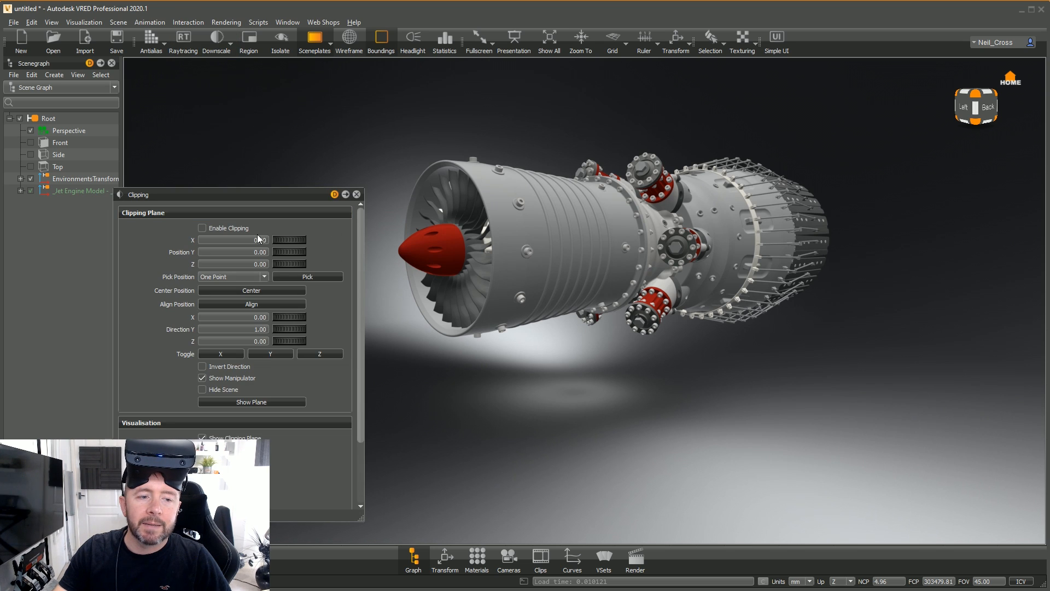
click(203, 228)
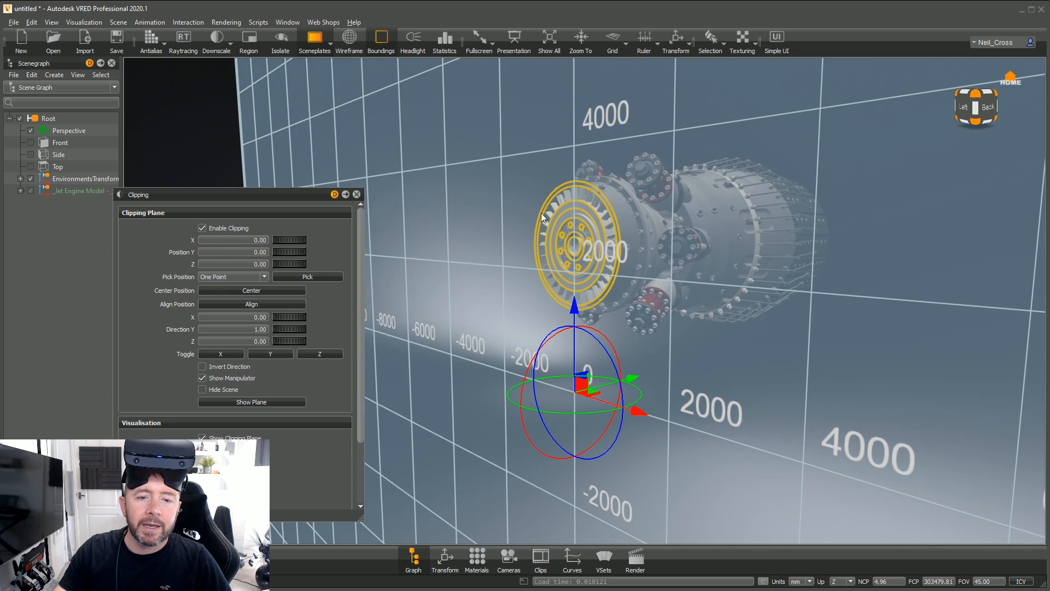
- Hide the clipping plane, its grid and the yellow contour lines, and close the clipping settings
click(202, 438)
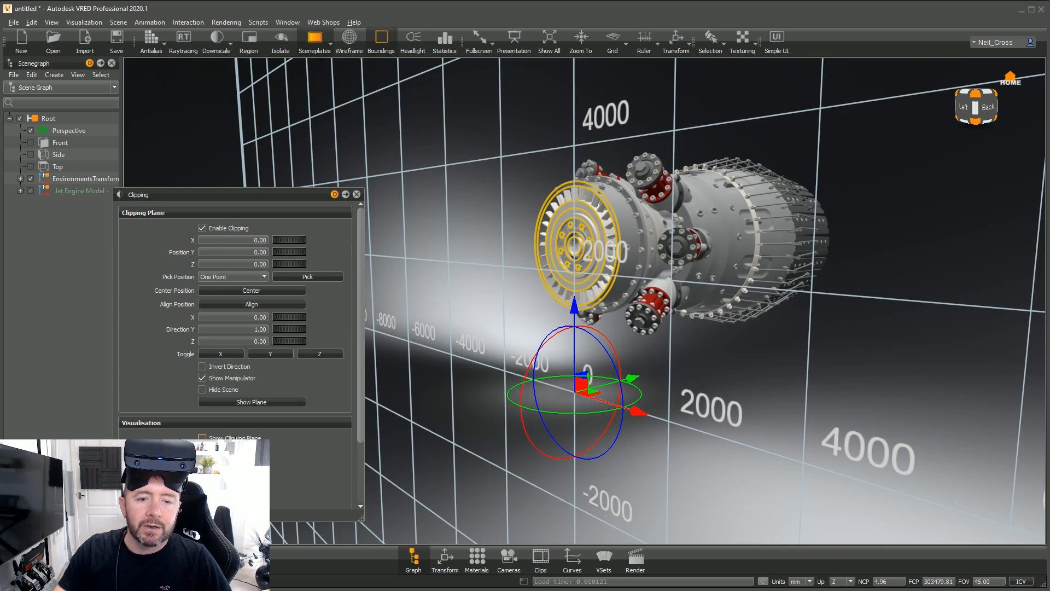
click(202, 449)
click(202, 461)
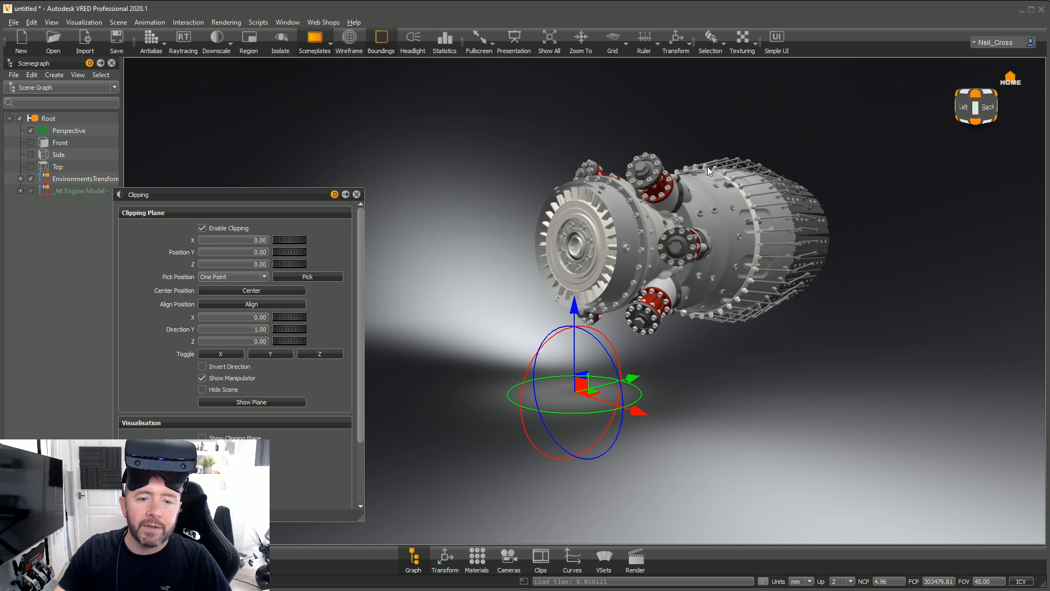
click(357, 195)
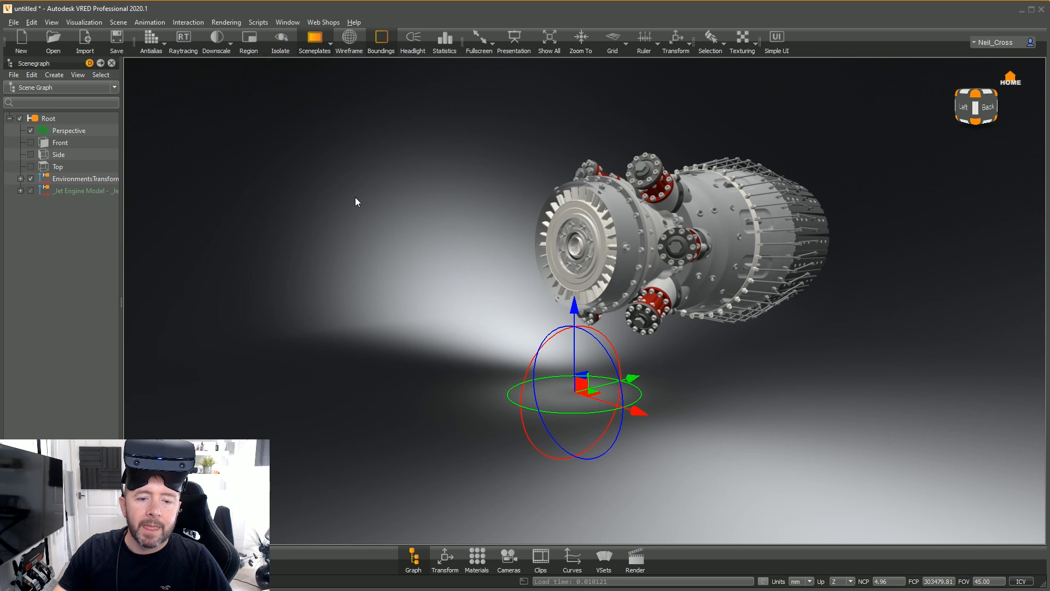
- Switch the display output to Oculus Rift to view the clipped engine in VR
click(51, 22)
mouse_move(67, 42)
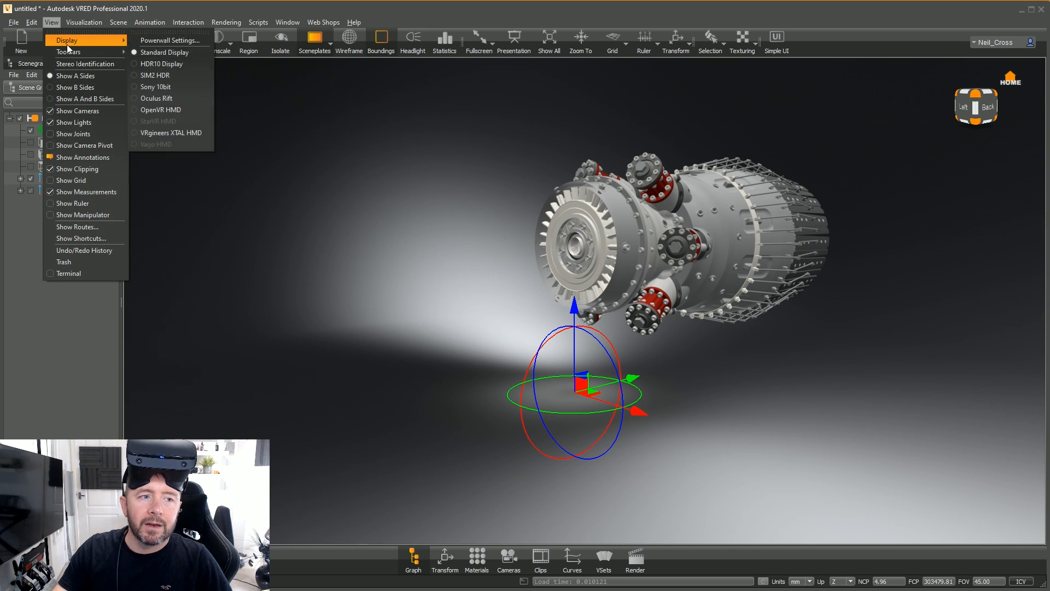
click(161, 99)
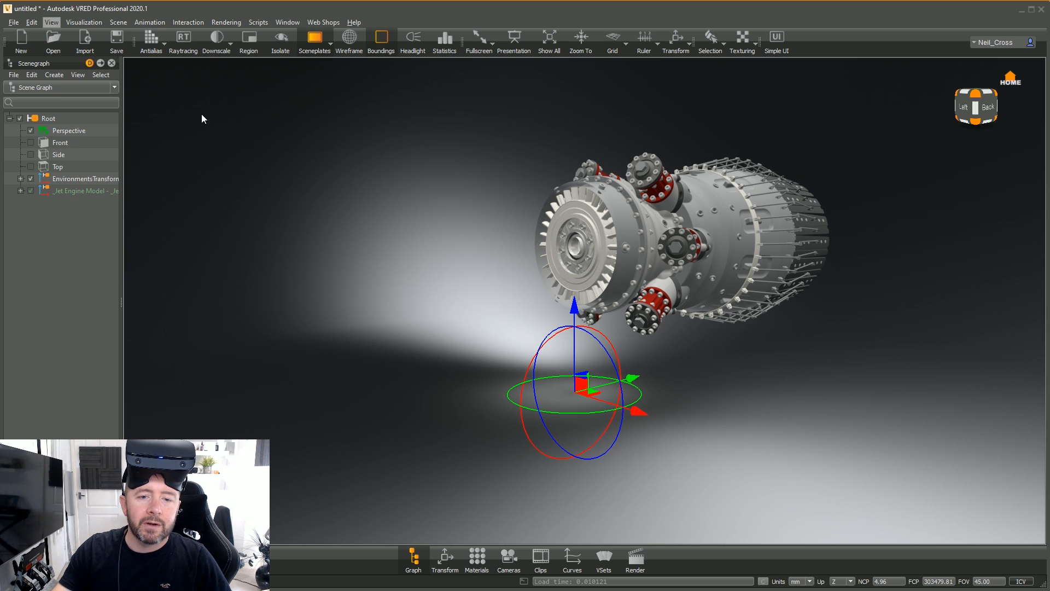